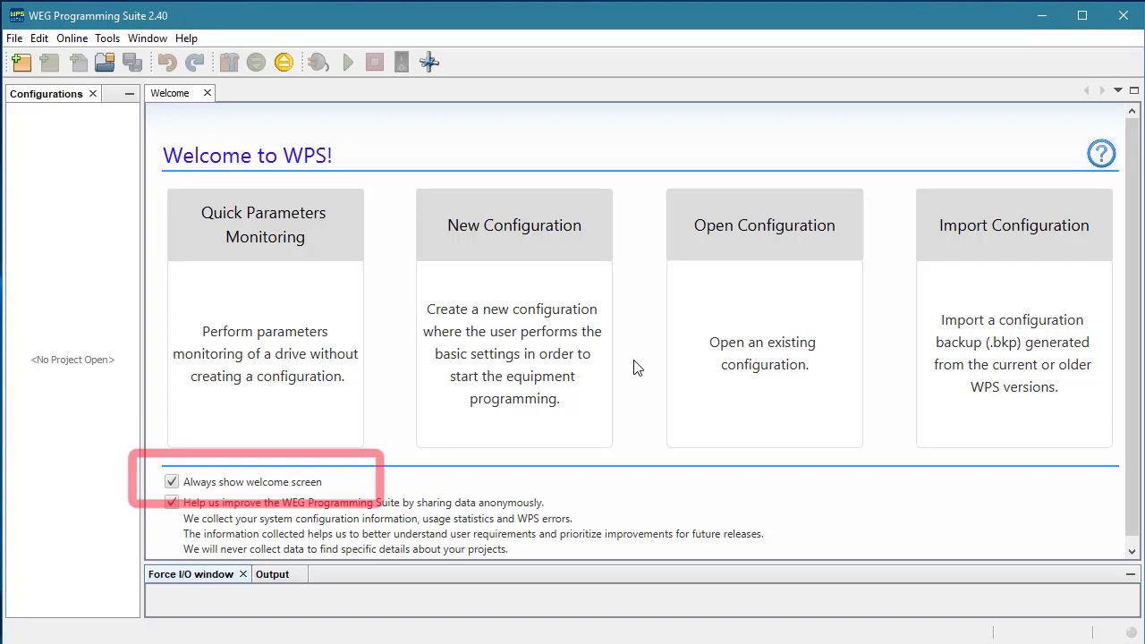
Browse the online device functions and help menus, then dismiss them without choosing anything.
click(71, 38)
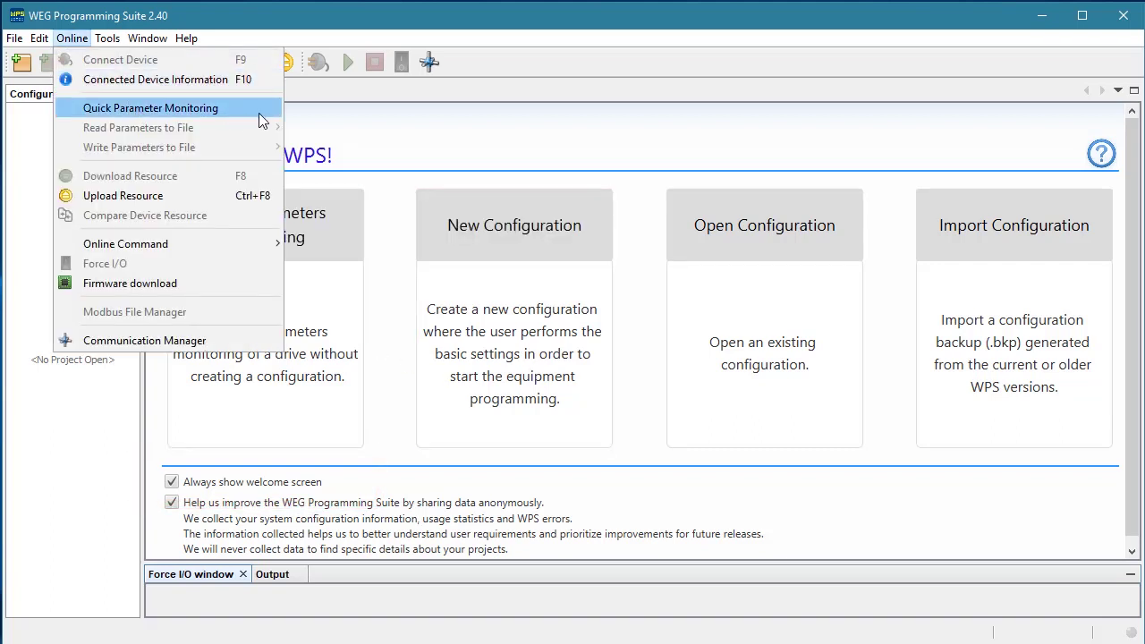
click(351, 128)
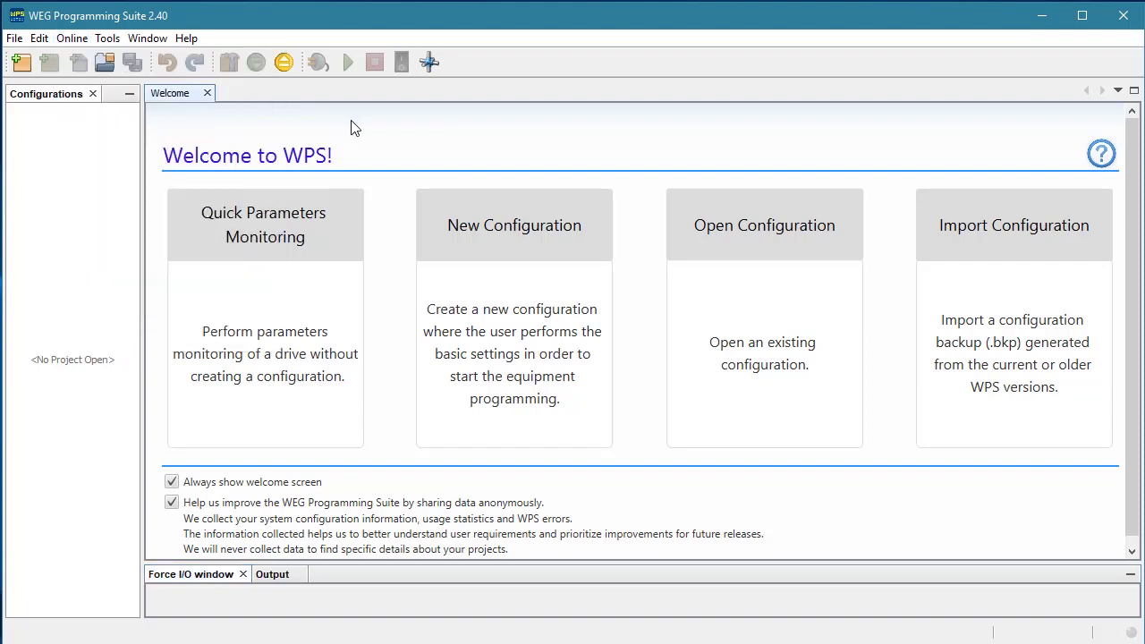
click(189, 39)
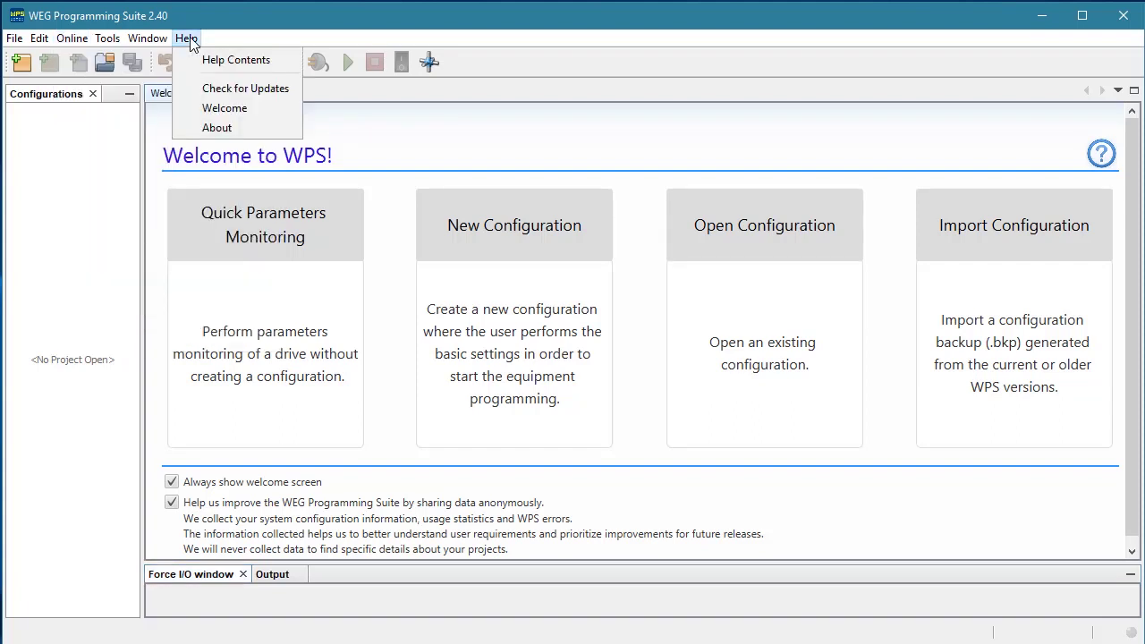
click(343, 128)
Start Quick Parameters Monitoring with the physical layer set to Serial on COM12.
click(252, 240)
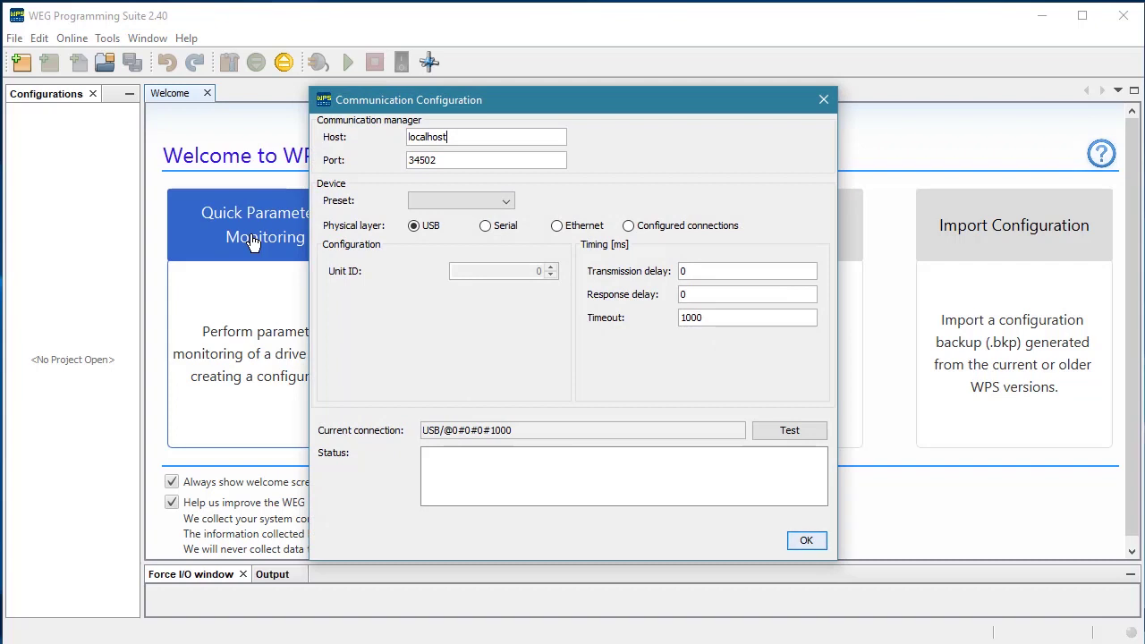
click(486, 227)
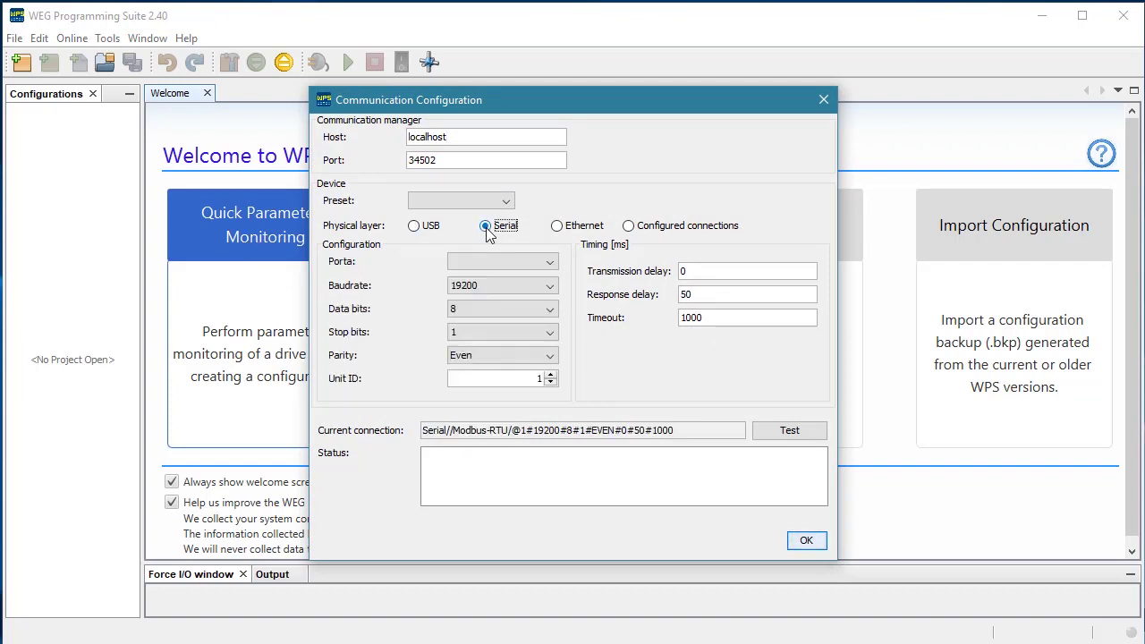
click(536, 261)
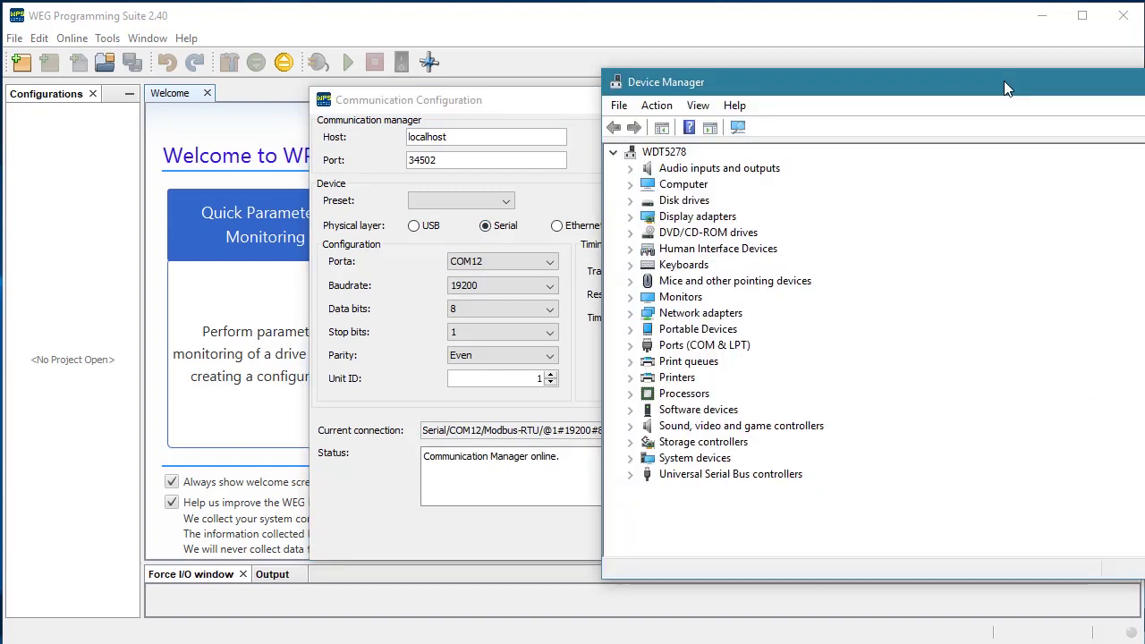
Check in Device Manager that the CP210x USB-to-UART bridge is COM12, keeping COM12 in WPS.
click(630, 347)
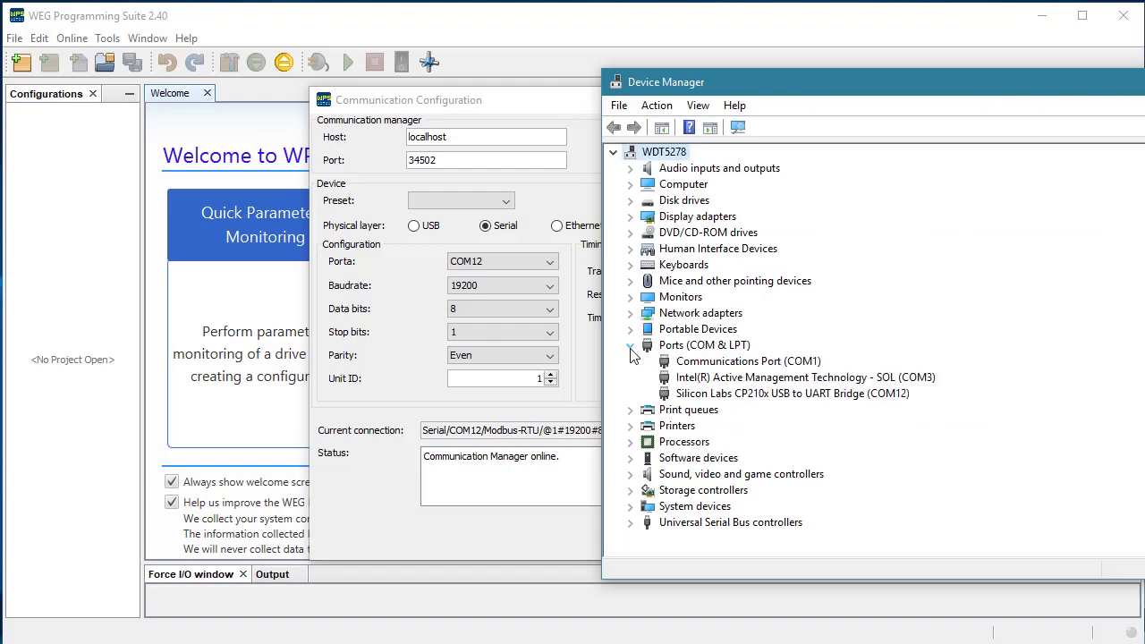
click(709, 398)
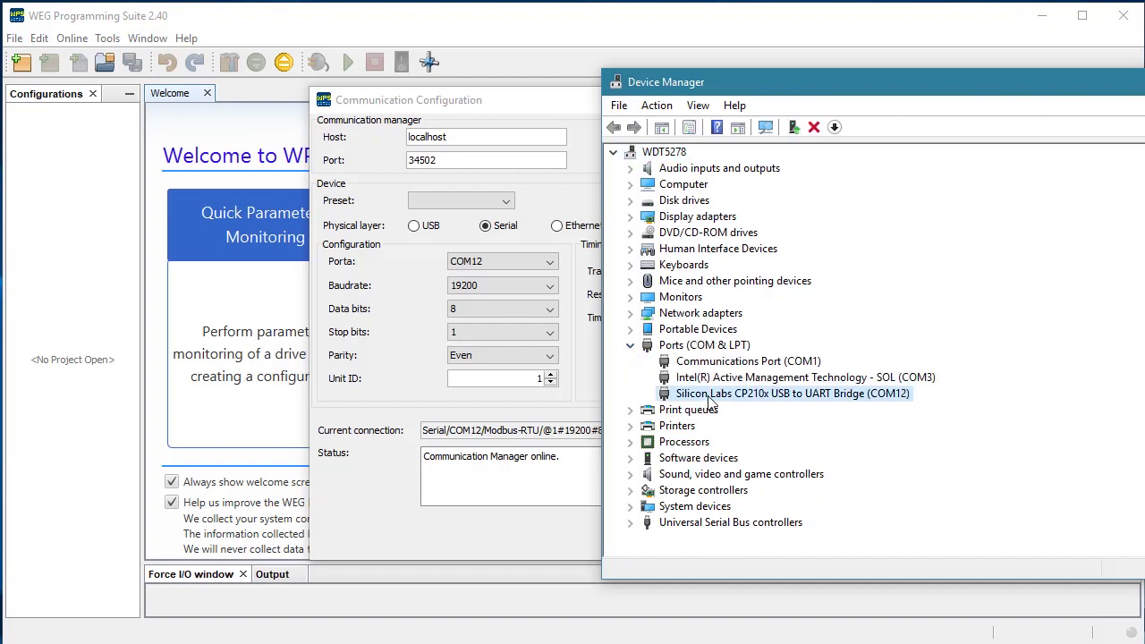
click(550, 262)
click(550, 262)
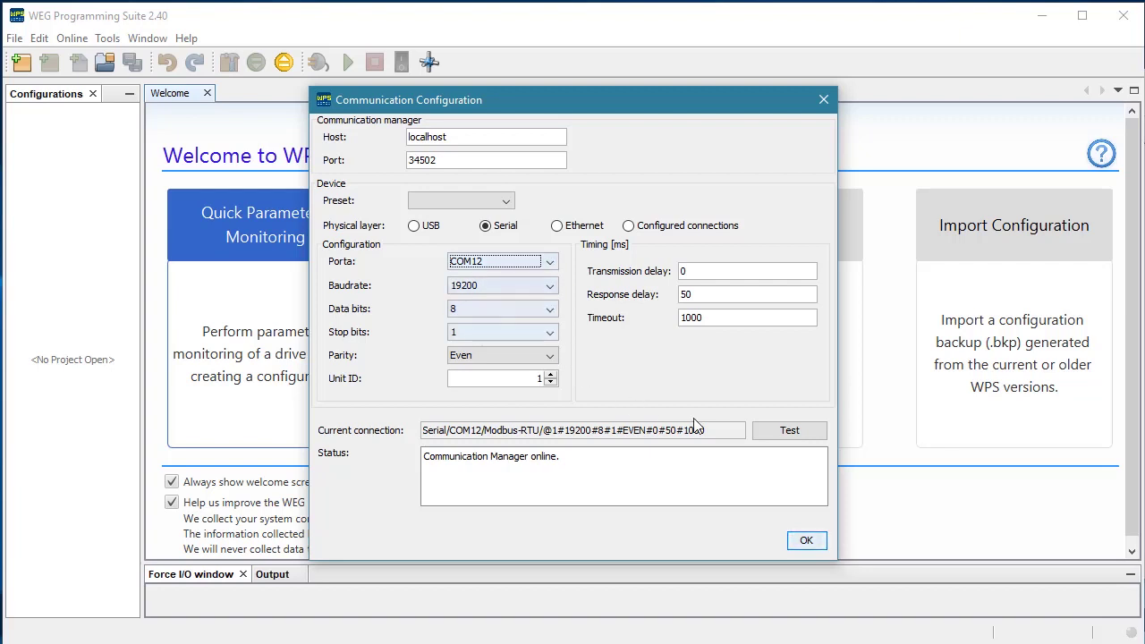
Test the link to find the CFW300 online at 19200 baud, 8-even-1, and open its parameters.
click(786, 431)
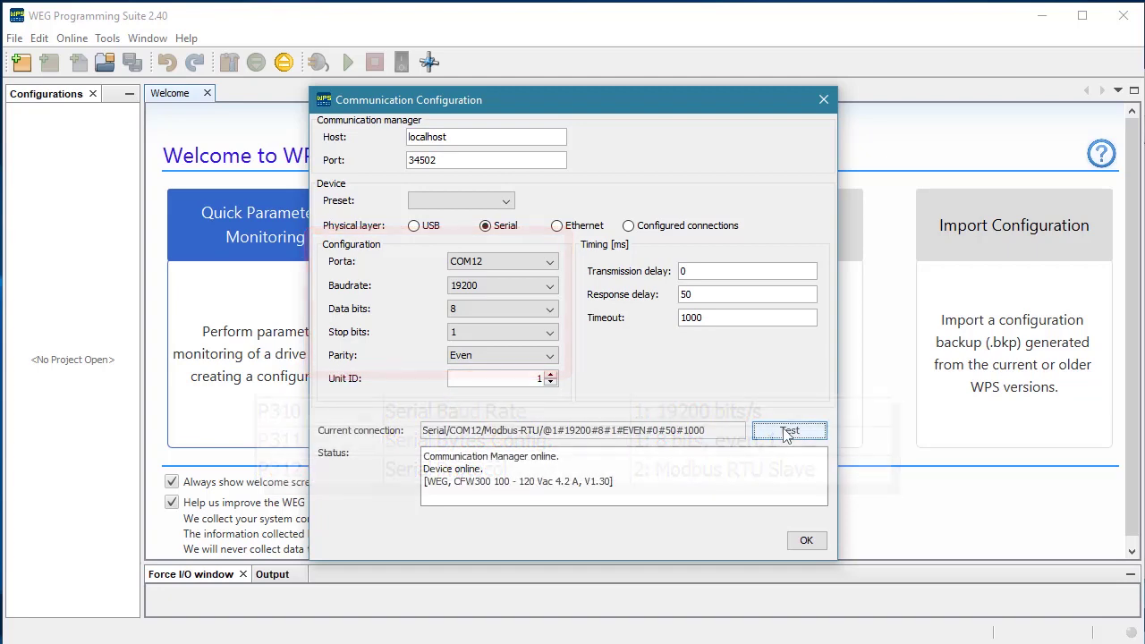
click(808, 541)
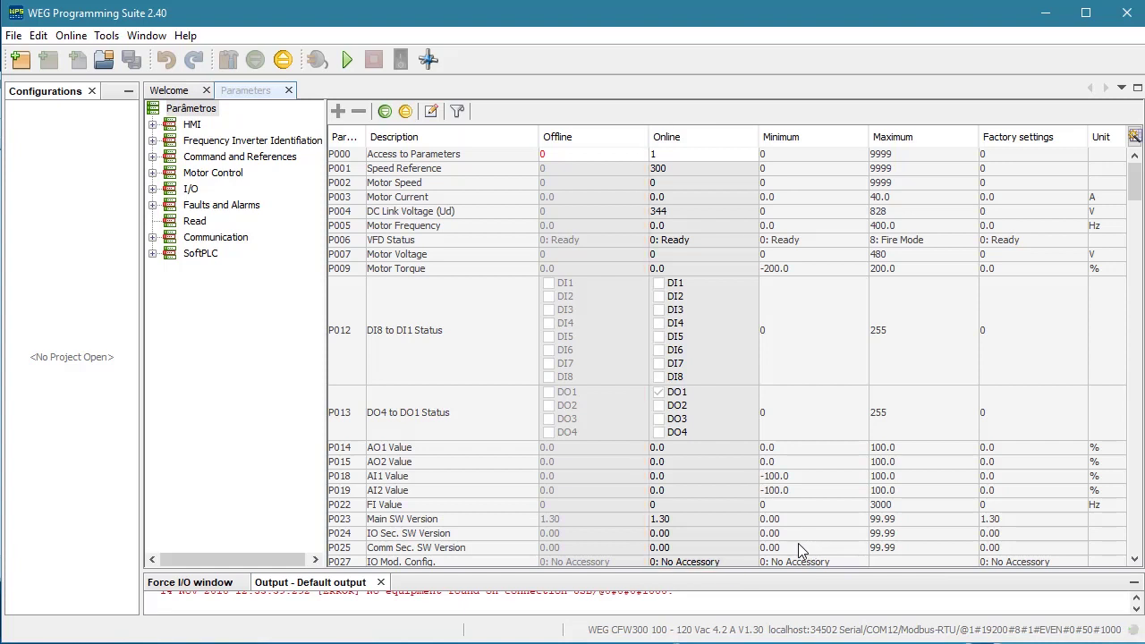
Expand Motor Control > Common and select Ramps to list P100–P107.
click(205, 175)
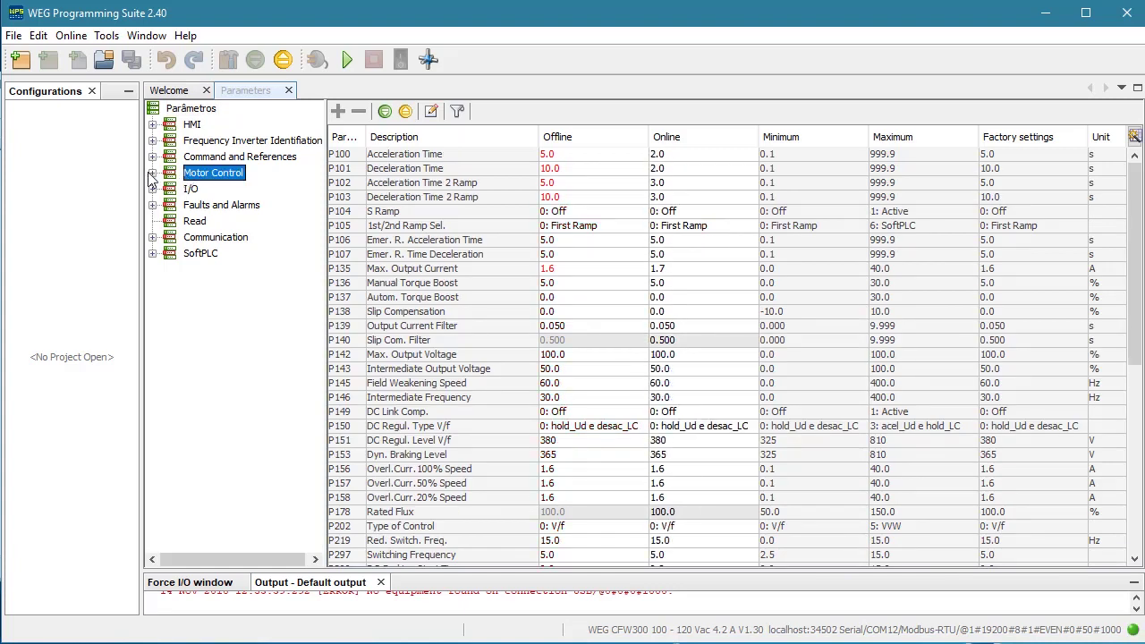
double_click(206, 176)
click(214, 191)
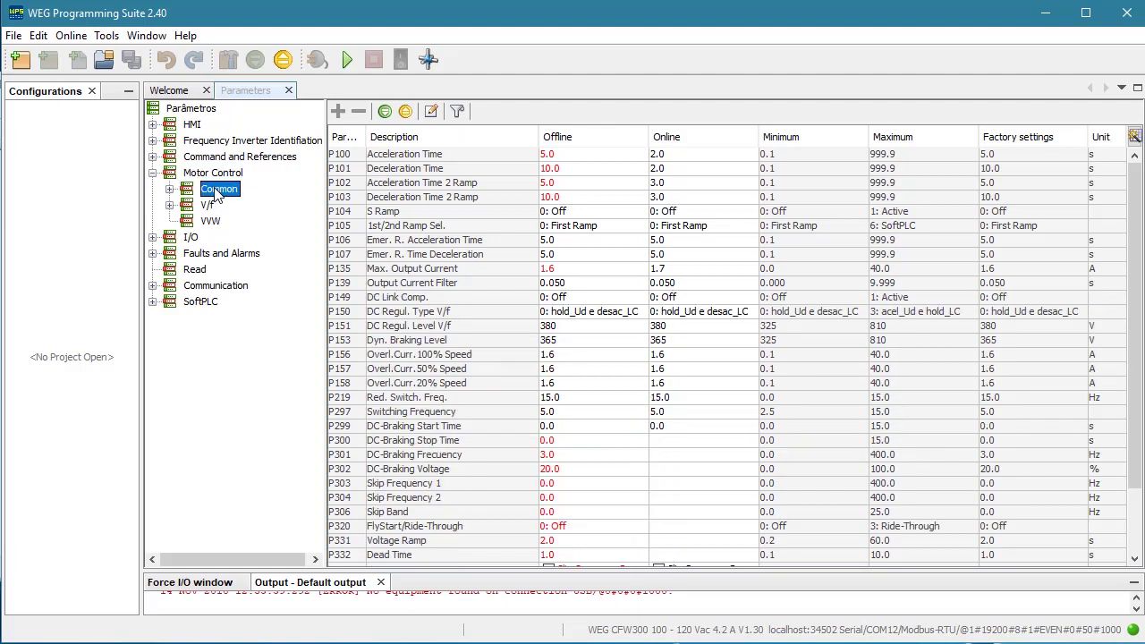
click(169, 190)
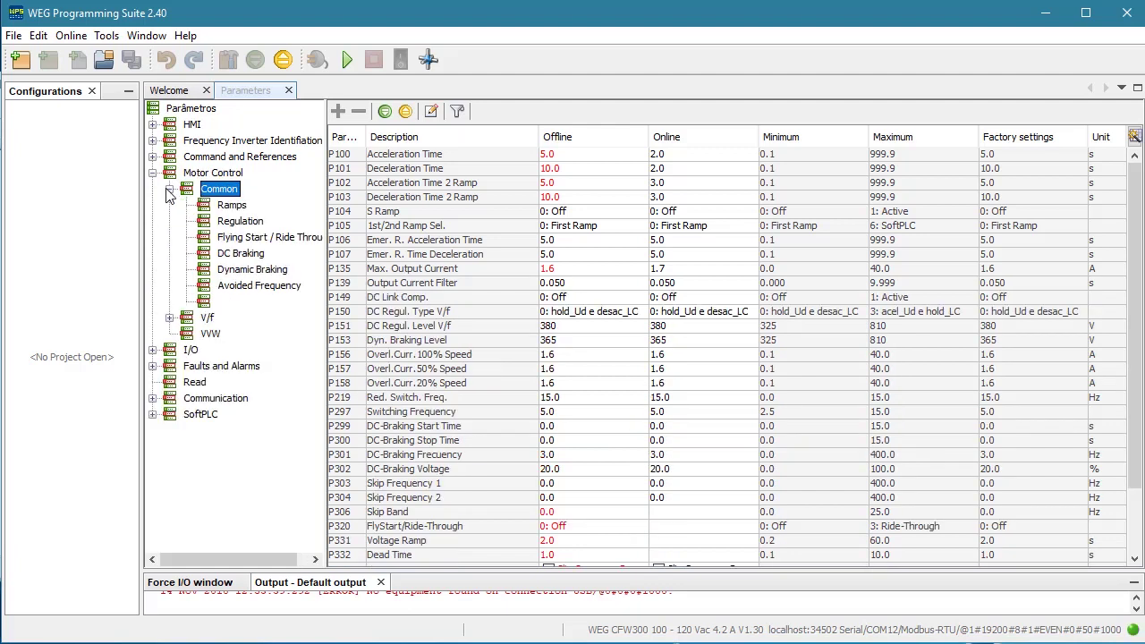
click(232, 206)
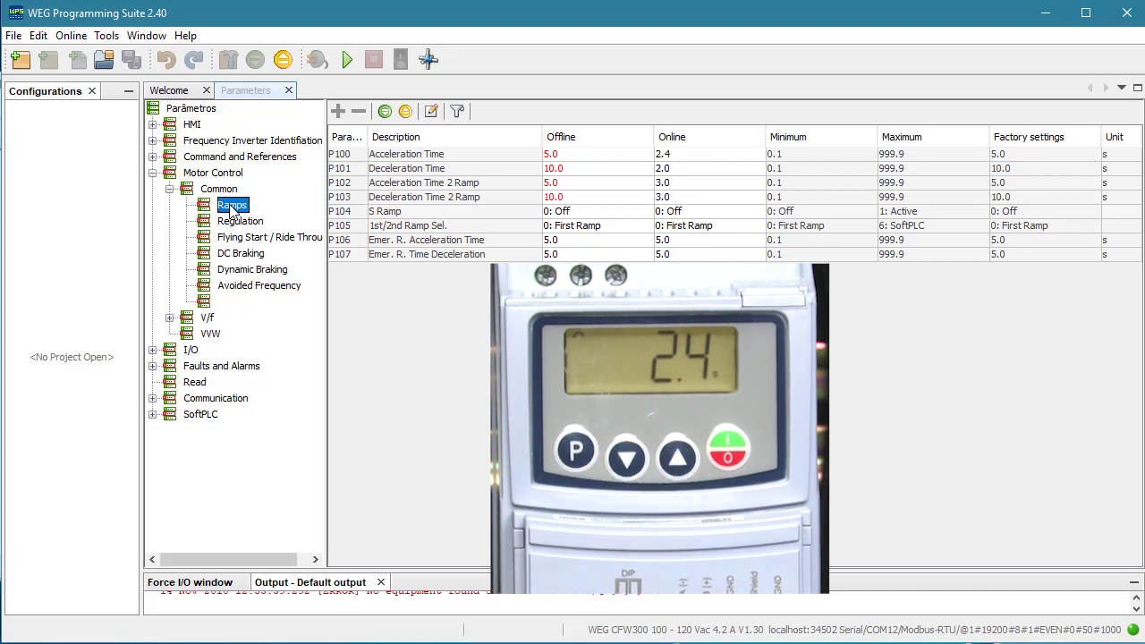
Set the online Acceleration Time P100 to 3.0 seconds on the drive.
double_click(663, 154)
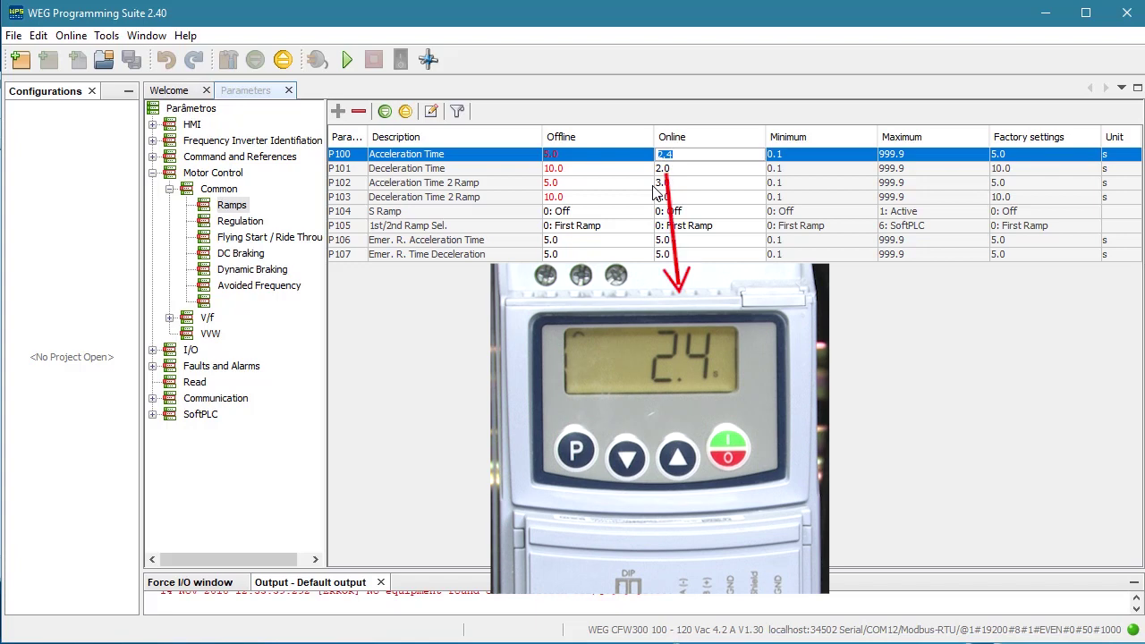
text(3.0)
key(Return)
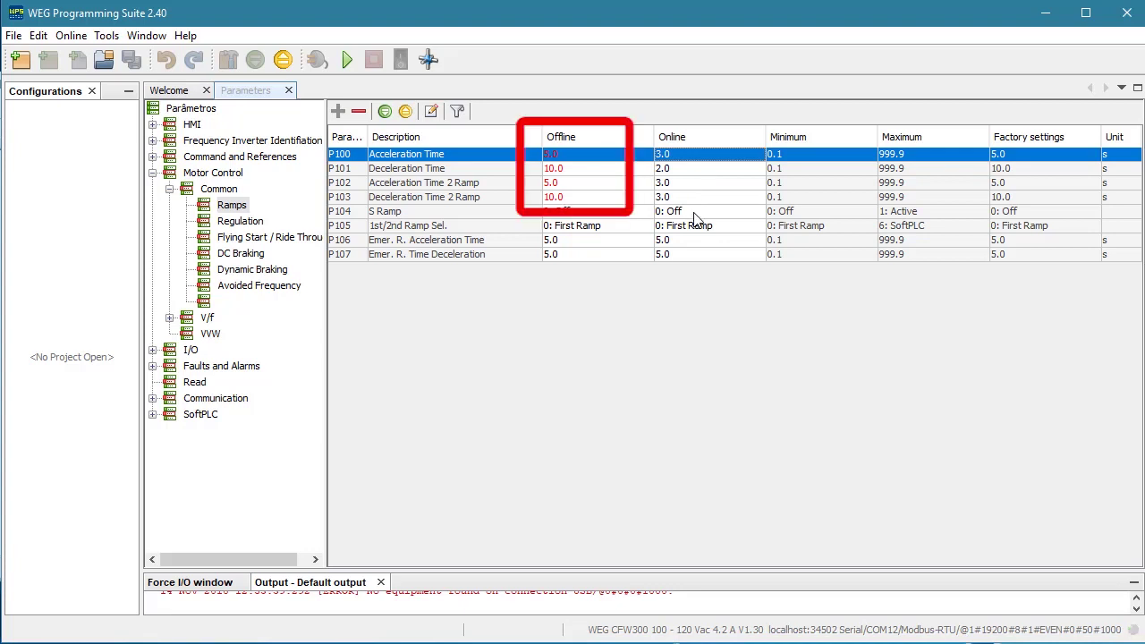
click(695, 212)
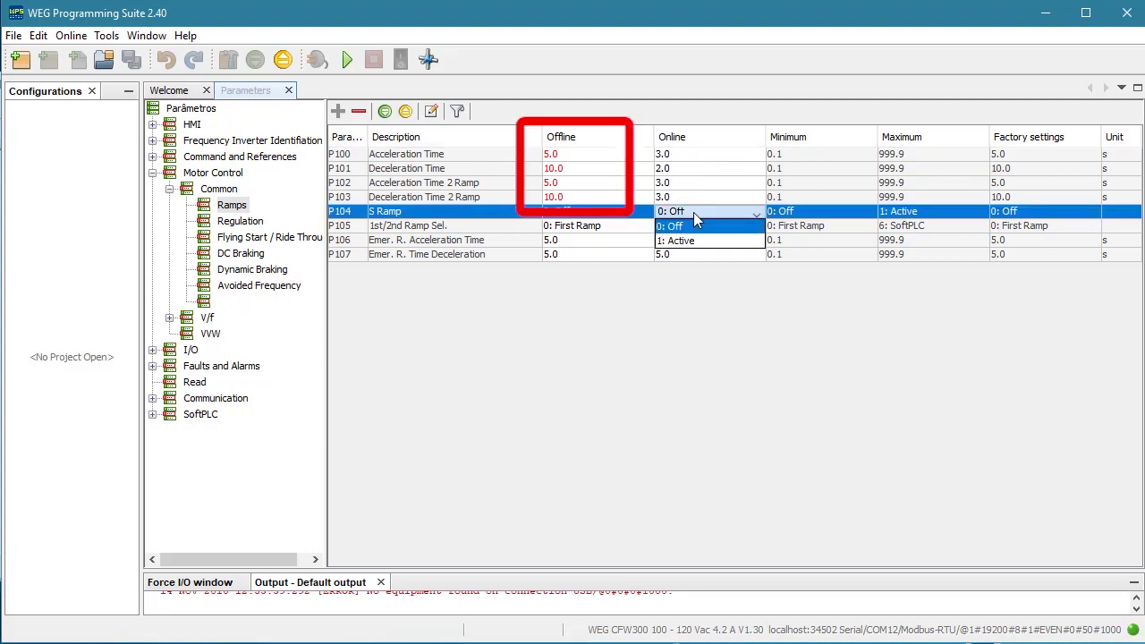
Write offline ramp times to the drive, set offline P100–P103 to 2.0 s, and select Regulation.
click(384, 111)
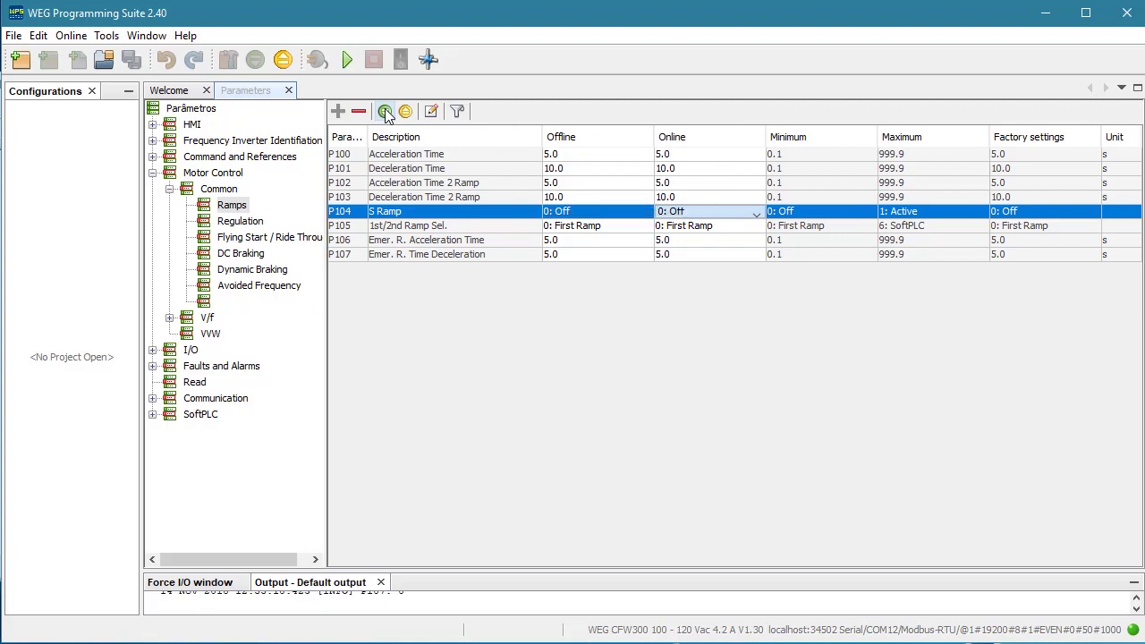
double_click(578, 156)
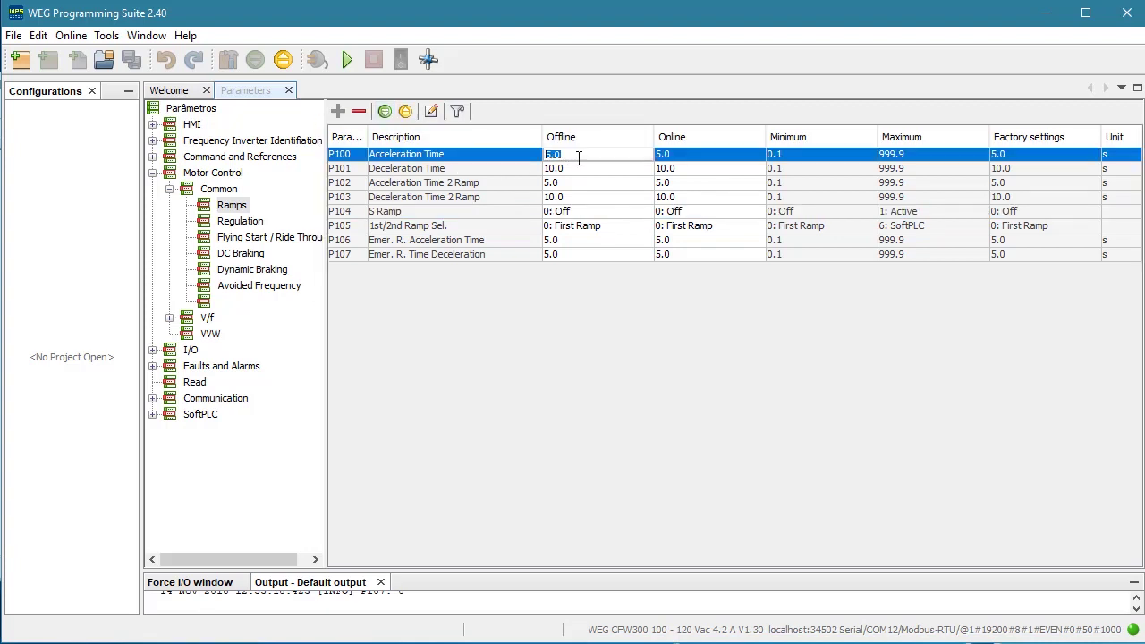
text(22)
double_click(578, 183)
text(22)
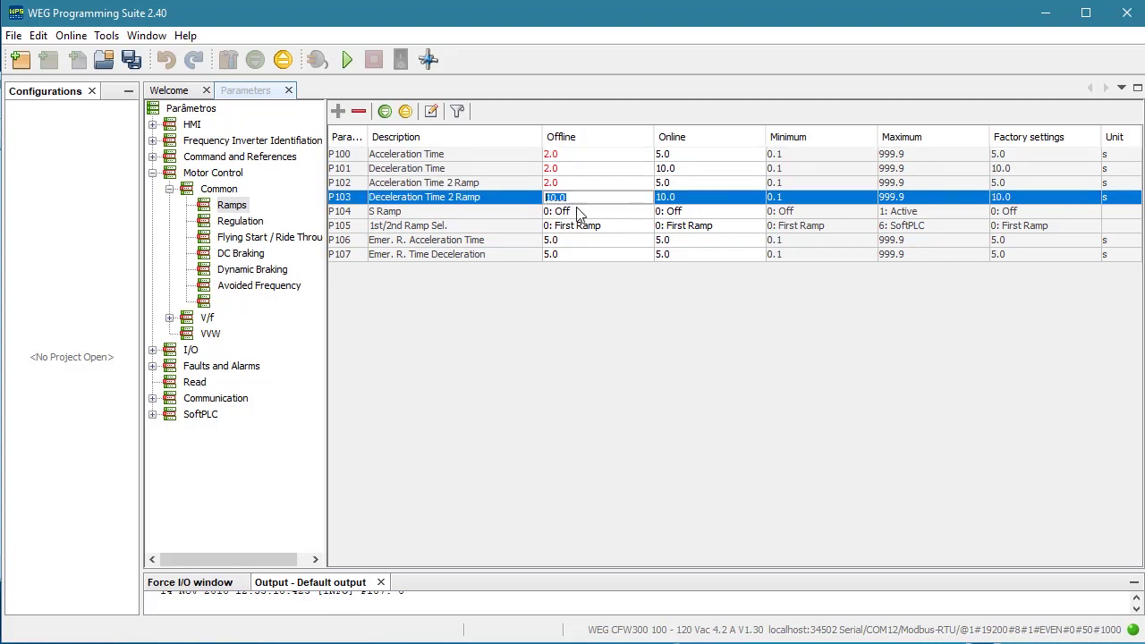
double_click(593, 211)
click(237, 223)
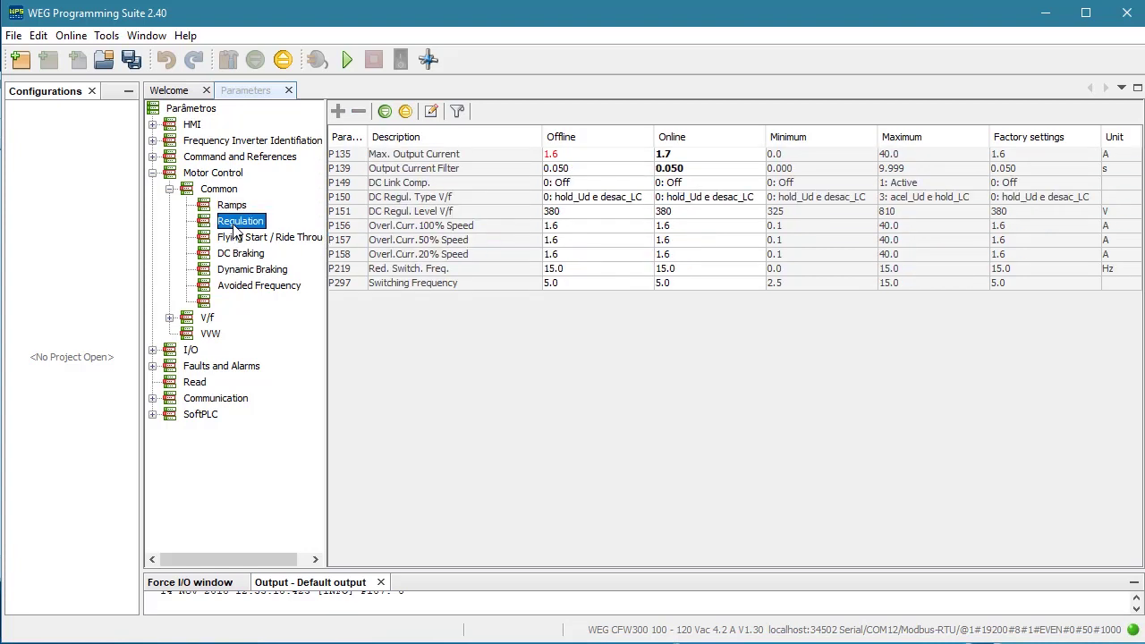
click(386, 112)
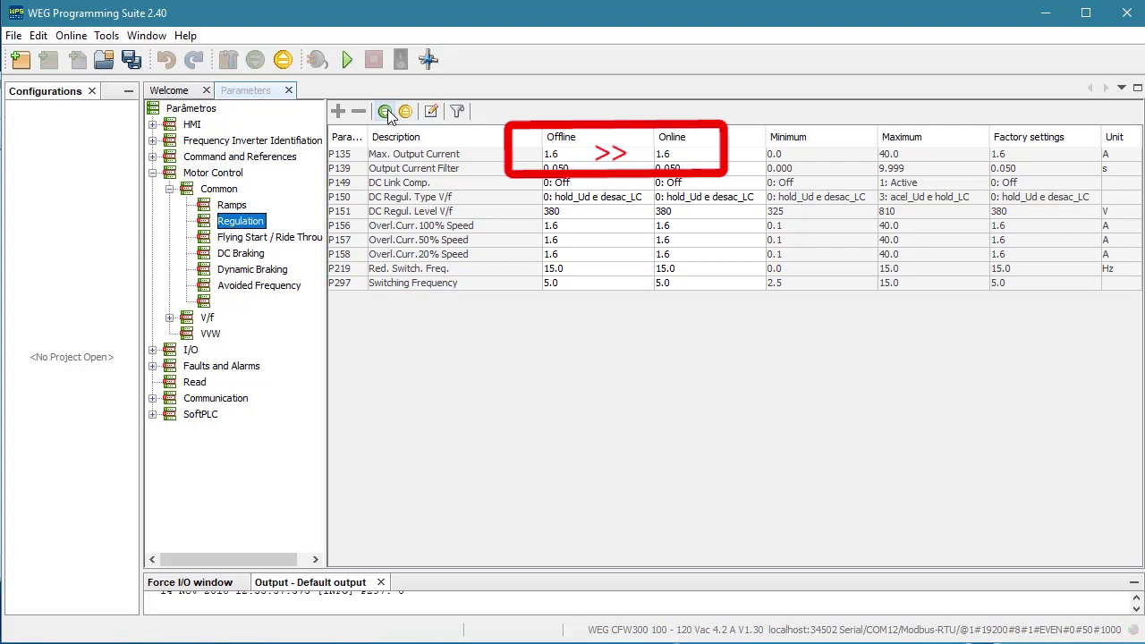
Step back through Ramps and Common, then select Parâmetros to list everything from P000.
click(238, 207)
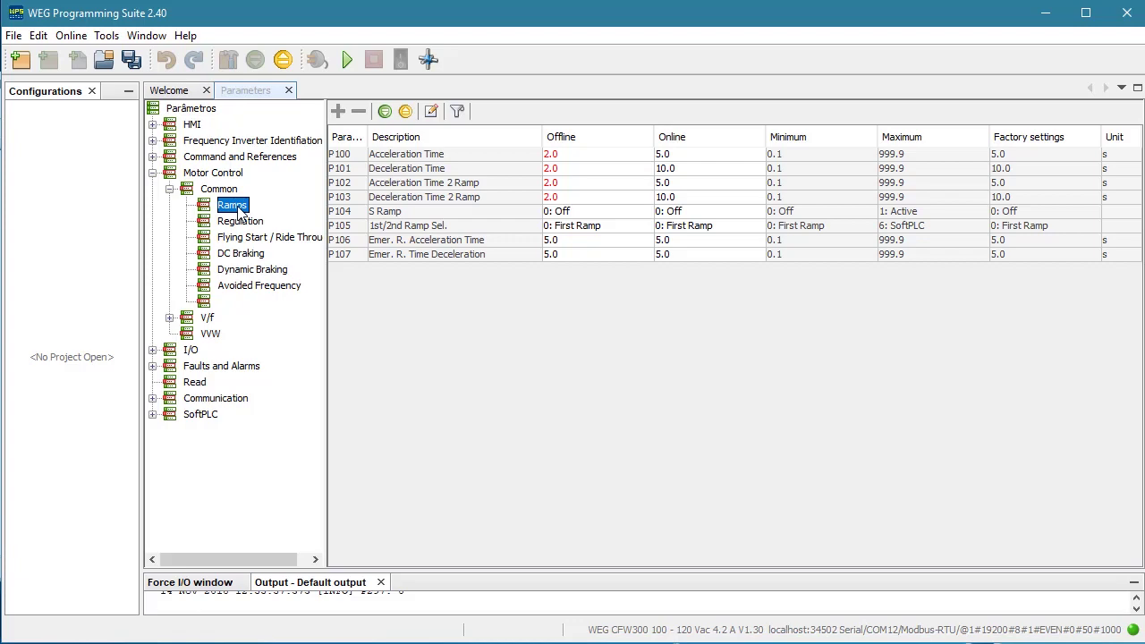
click(170, 190)
click(188, 113)
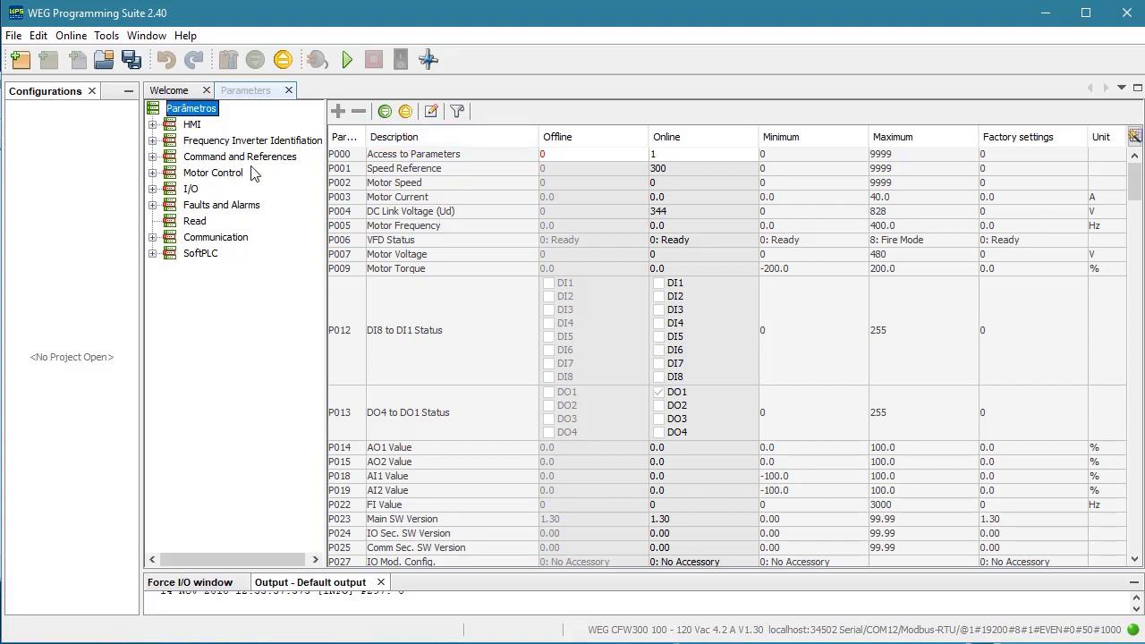
Under Motor Control > Common > Ramps, hide parameters P104 to P107 from the table.
click(152, 172)
click(169, 188)
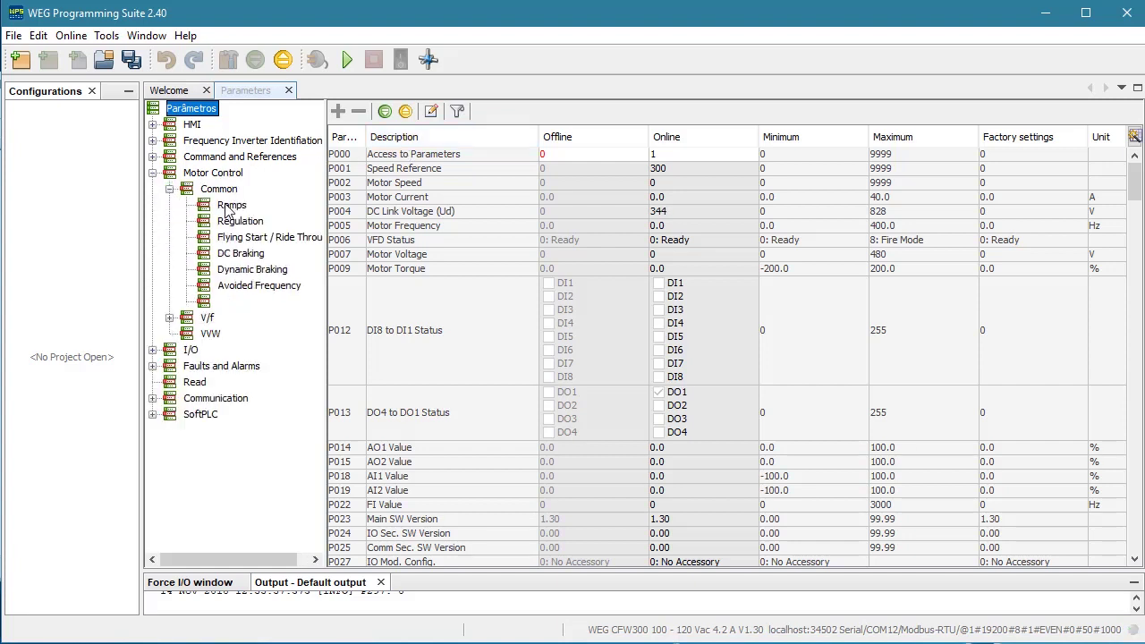
click(230, 205)
click(395, 213)
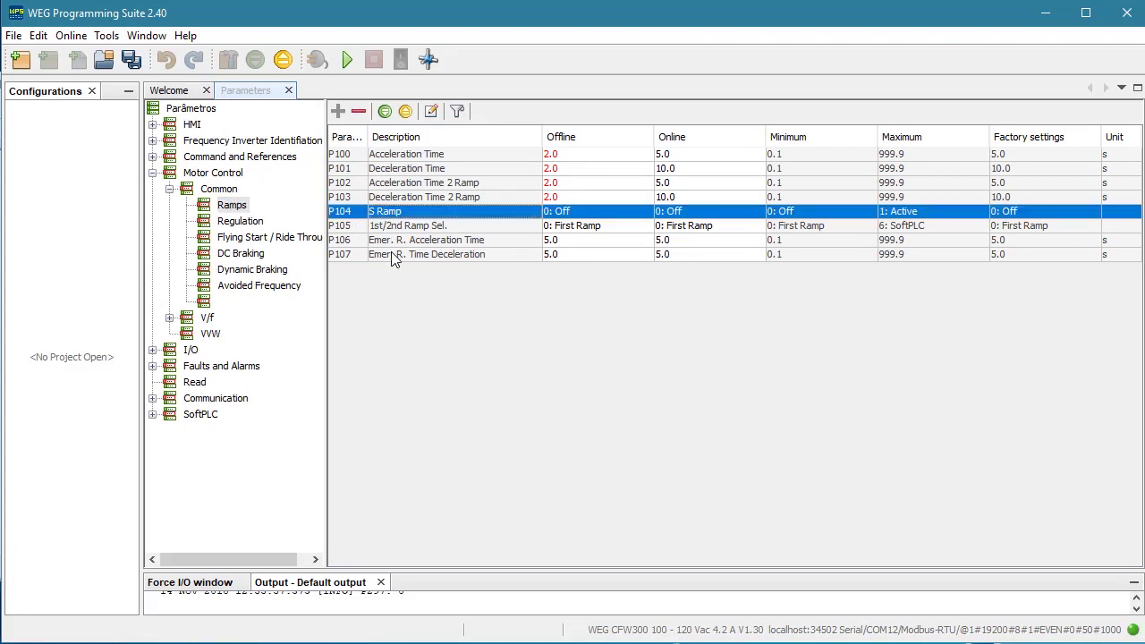
shift+click(393, 256)
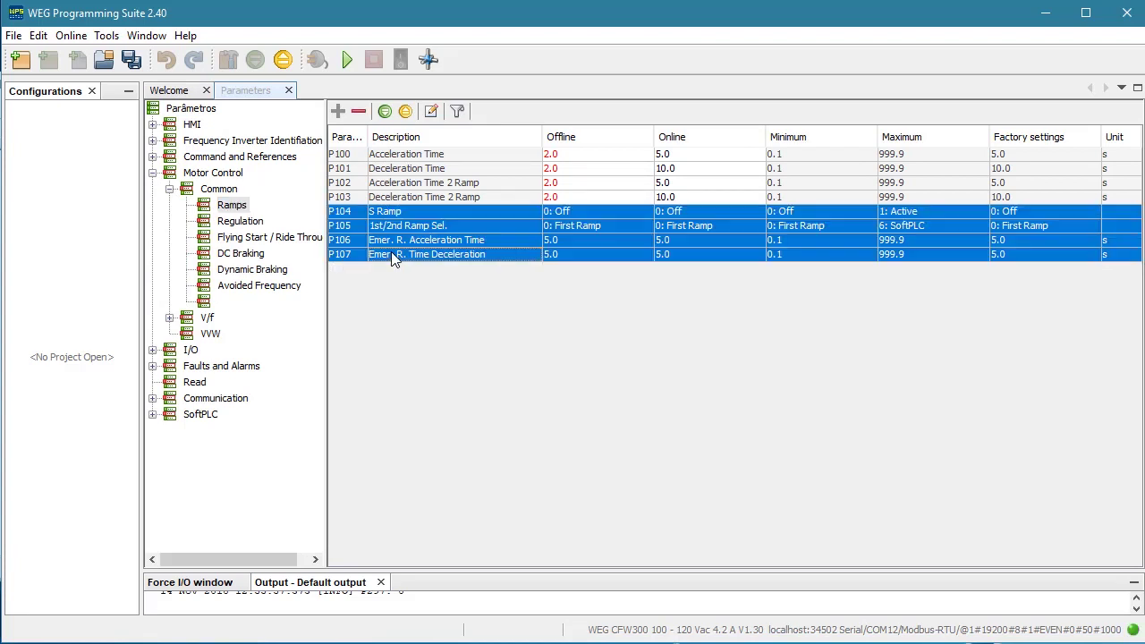
click(358, 112)
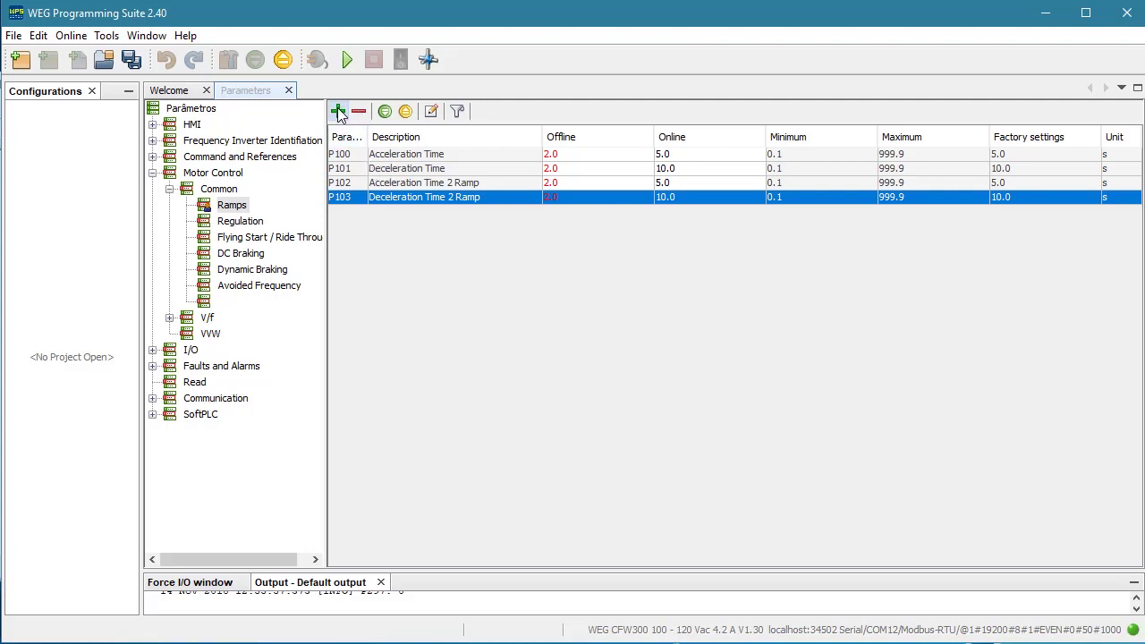
Unhide emergency ramp times P106 and P107, then return to the full parameter list.
click(338, 112)
click(488, 252)
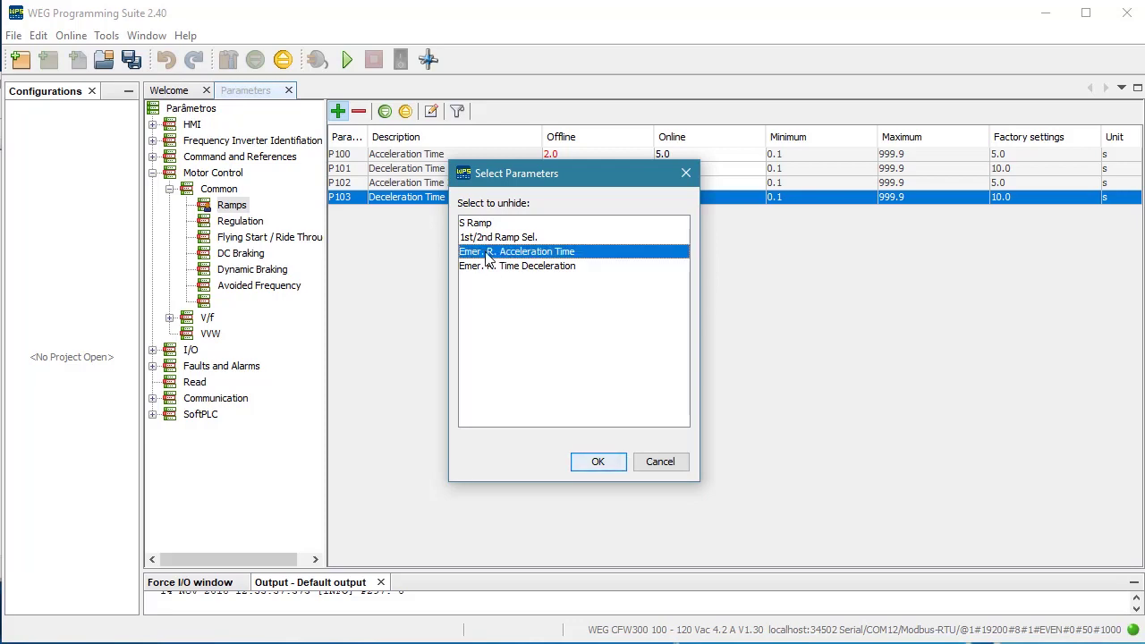
shift+click(490, 266)
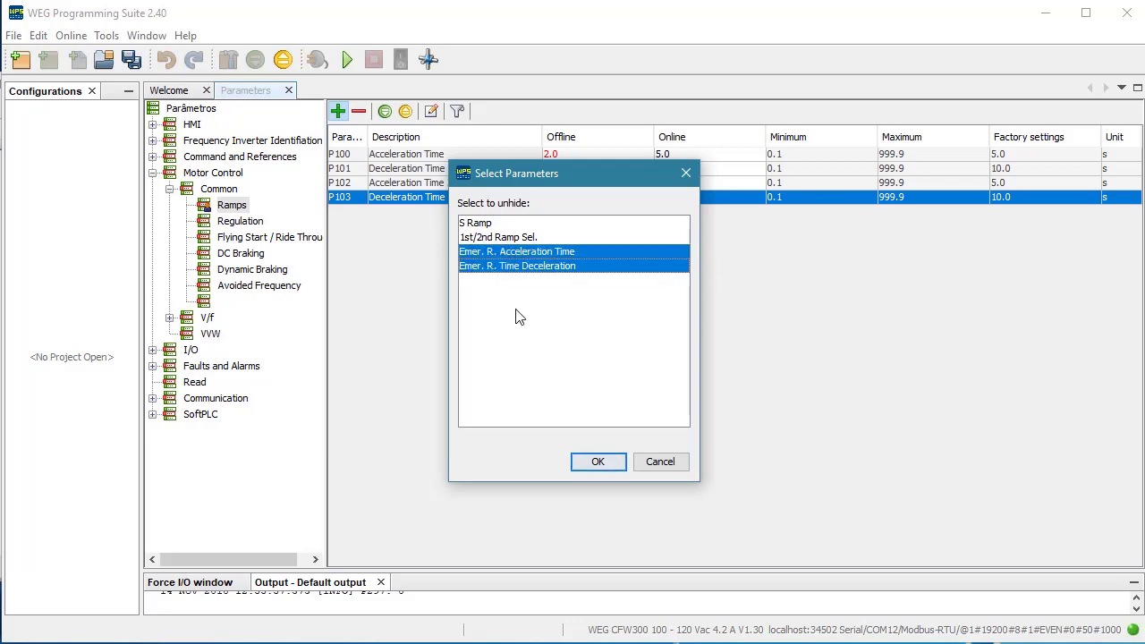
click(594, 461)
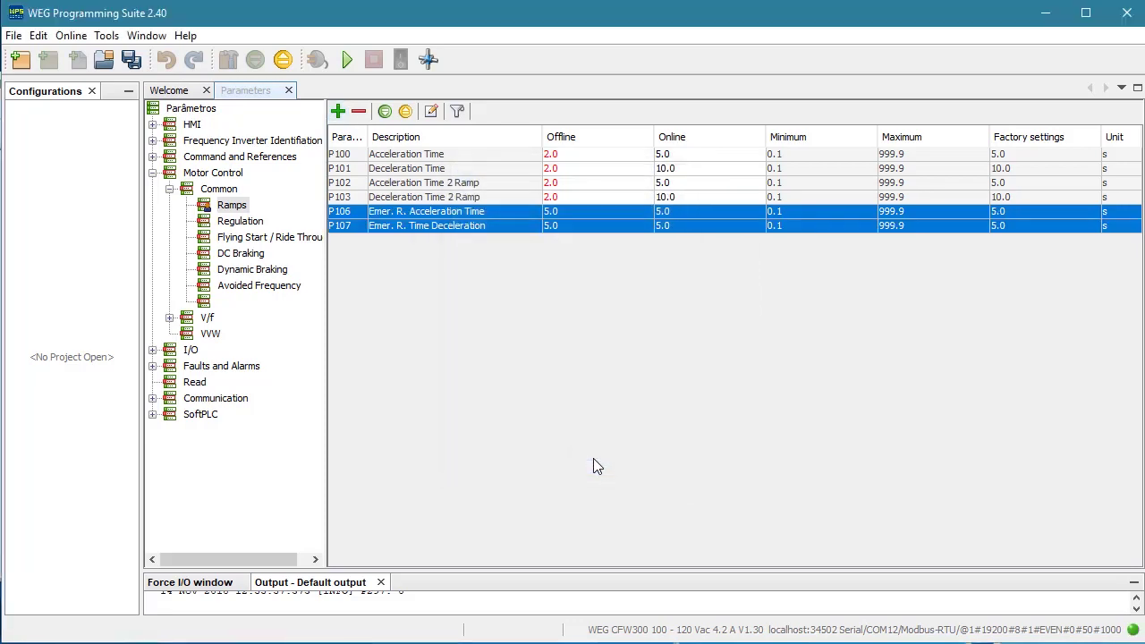
click(153, 172)
click(184, 108)
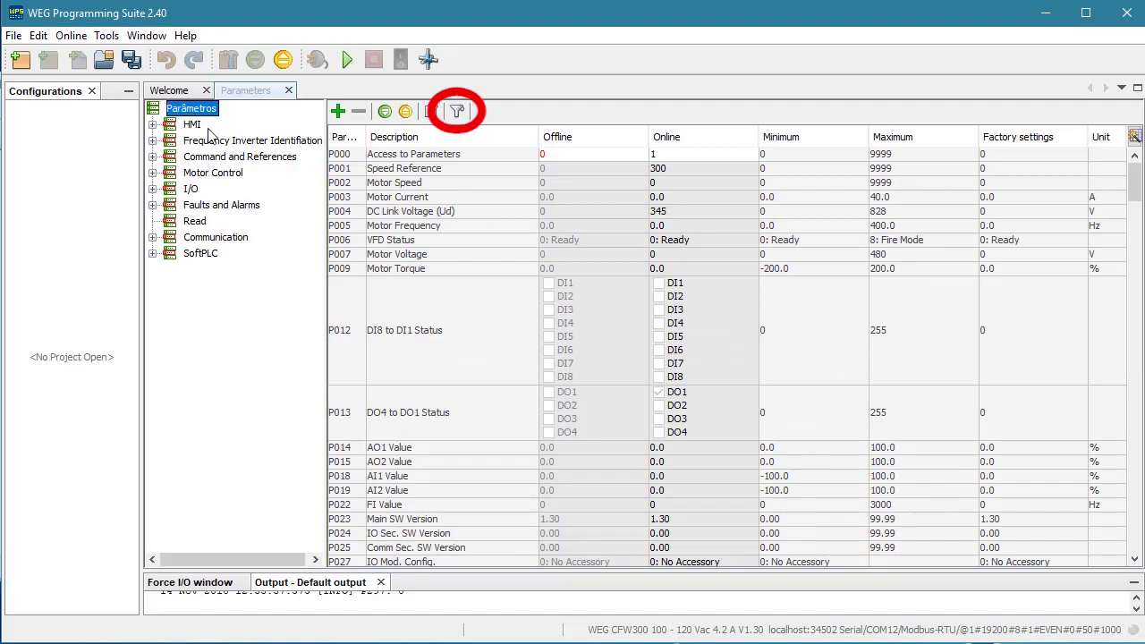
click(458, 110)
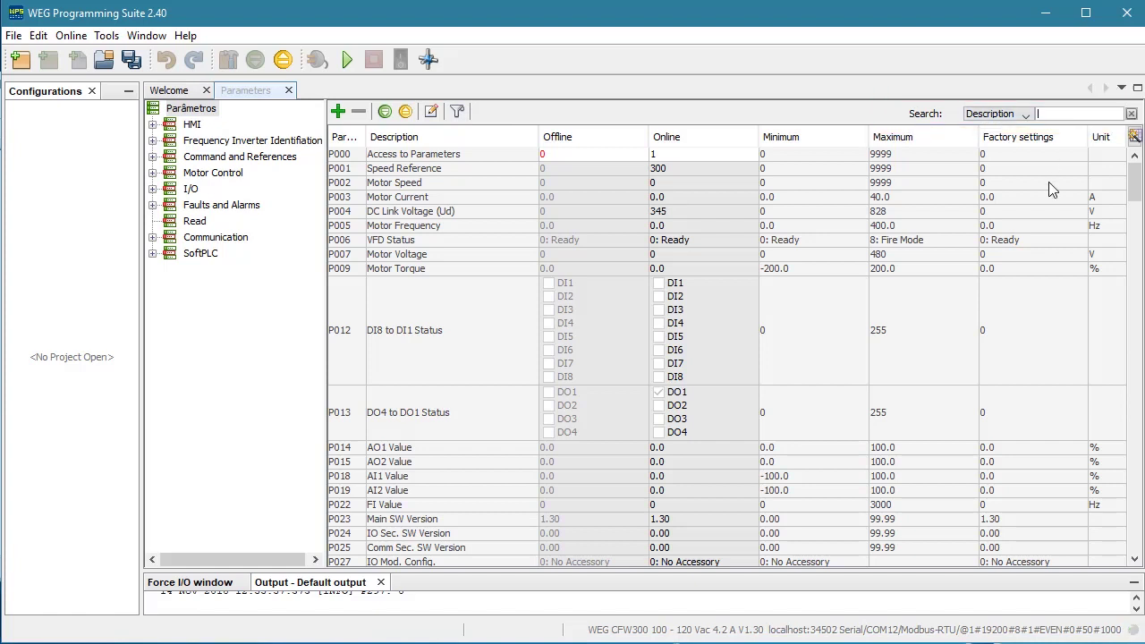
text(Curr)
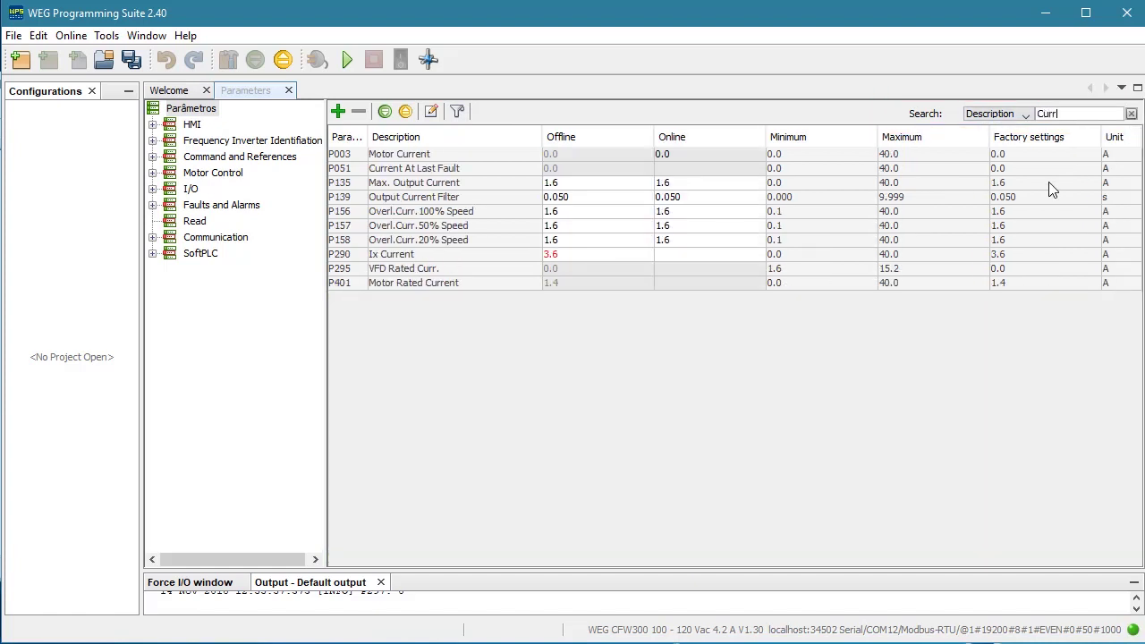
text(ent)
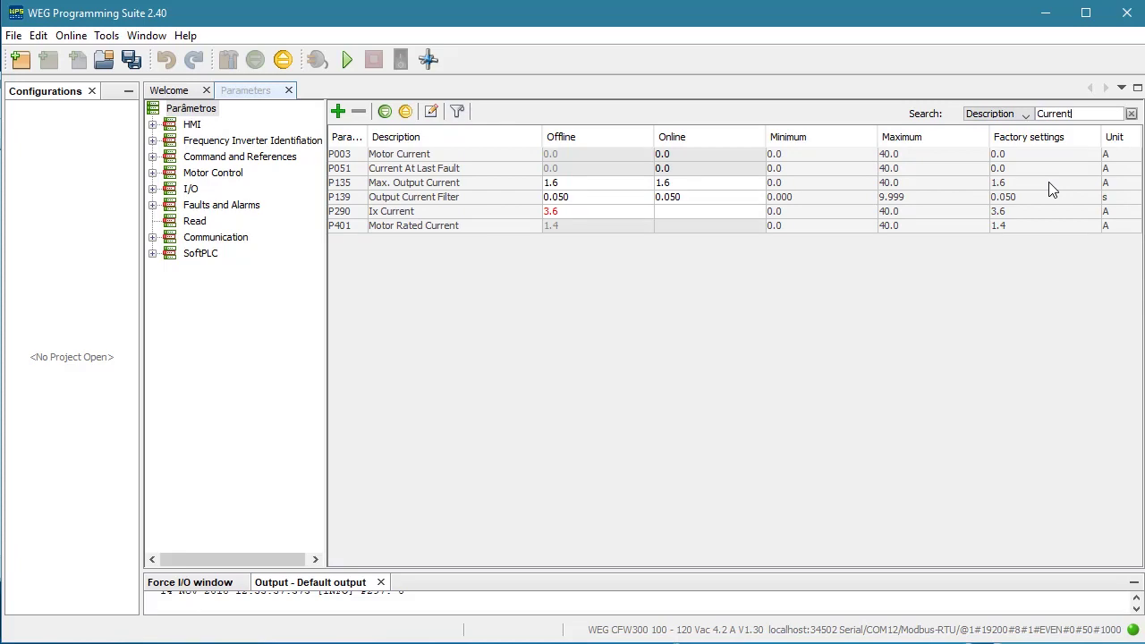
key(ctrl+a)
text(Fire)
key(BackSpace)
key(BackSpace)
key(BackSpace)
key(BackSpace)
key(BackSpace)
text(Bra)
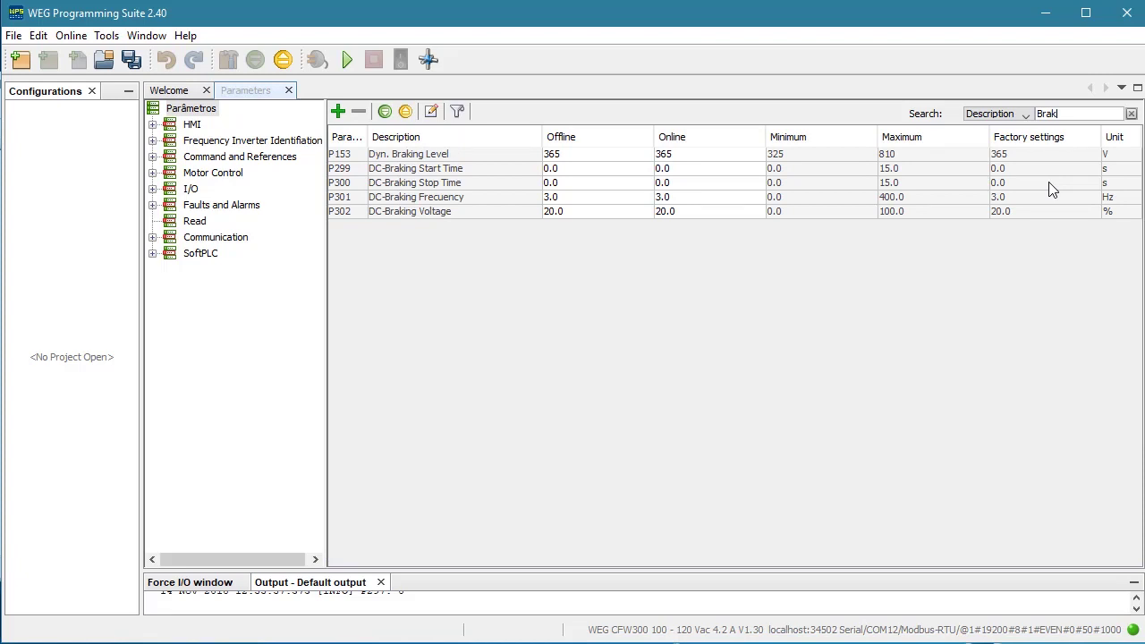
click(1131, 115)
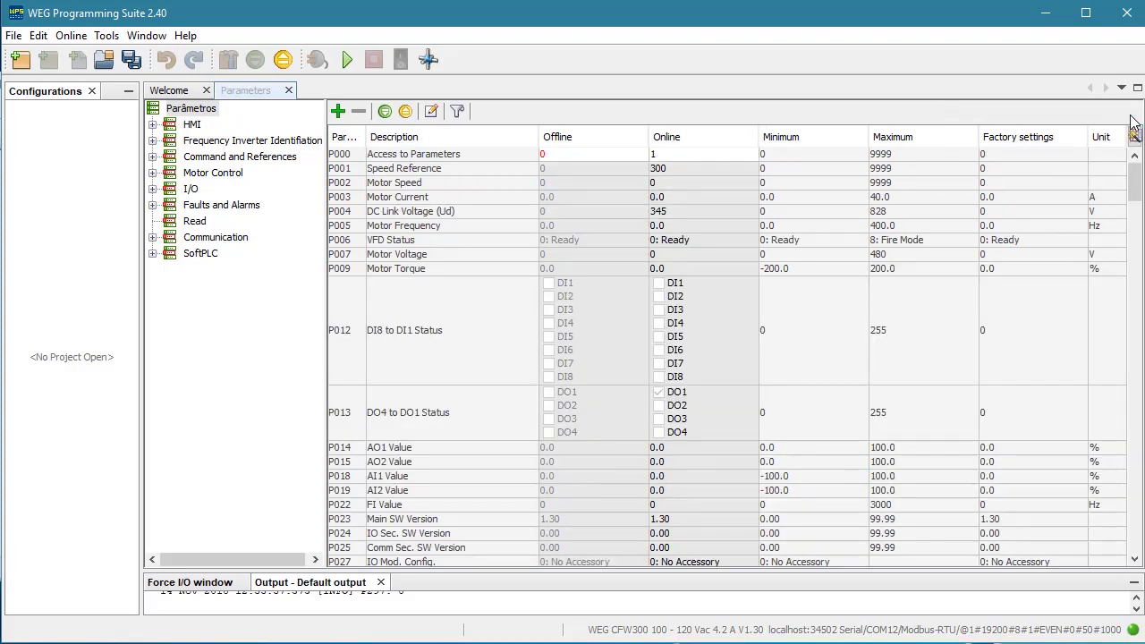
Expand SoftPLC > User and open the user parameters settings window from P910.
click(152, 254)
click(191, 286)
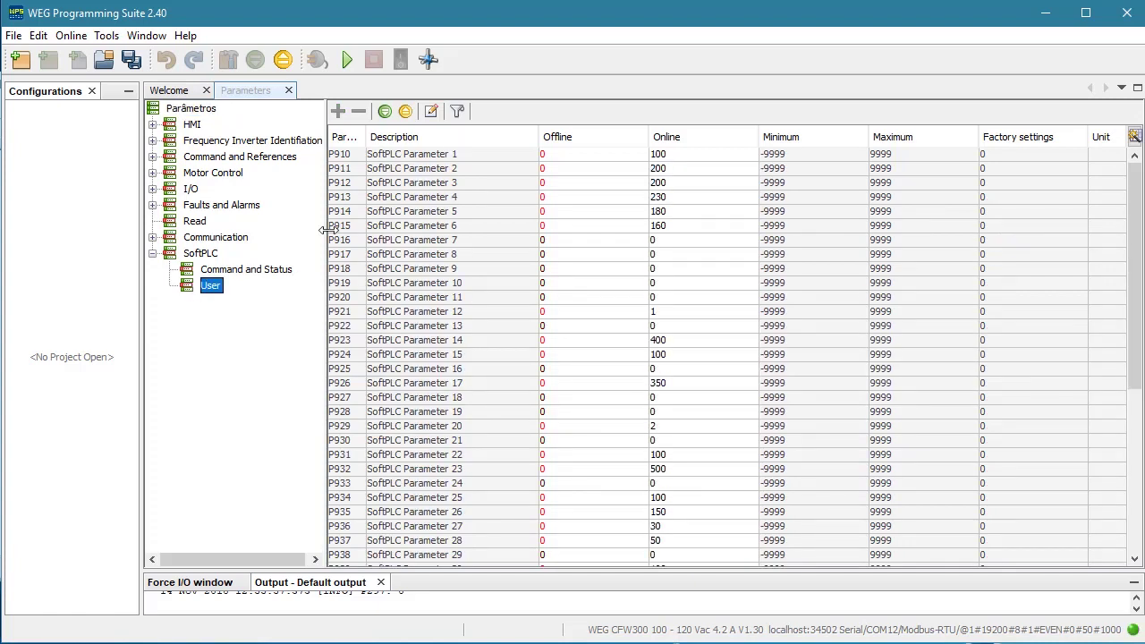
click(431, 110)
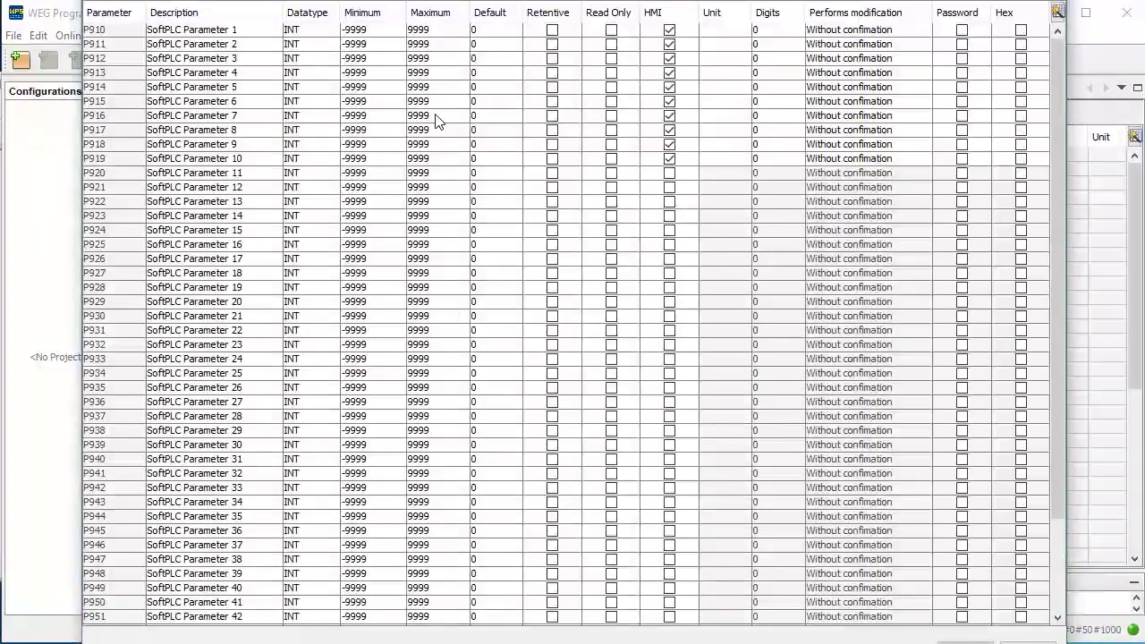
drag(407, 1, 405, 29)
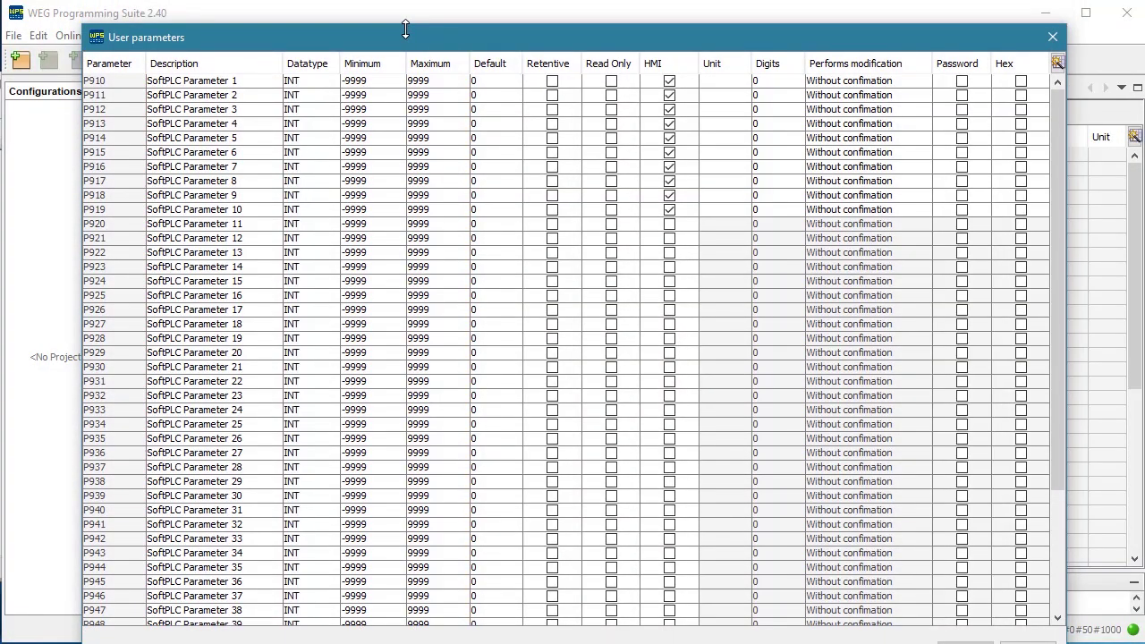
Inspect P910's INT datatype, modification confirmation, HMI flag and unit options without changing them.
click(334, 83)
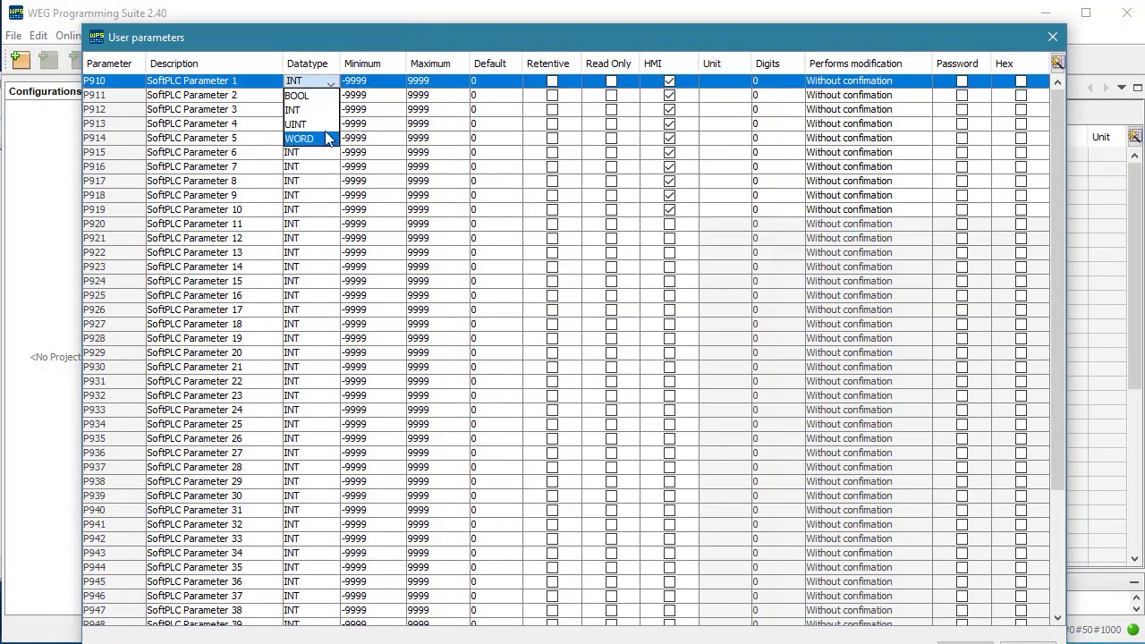
click(334, 89)
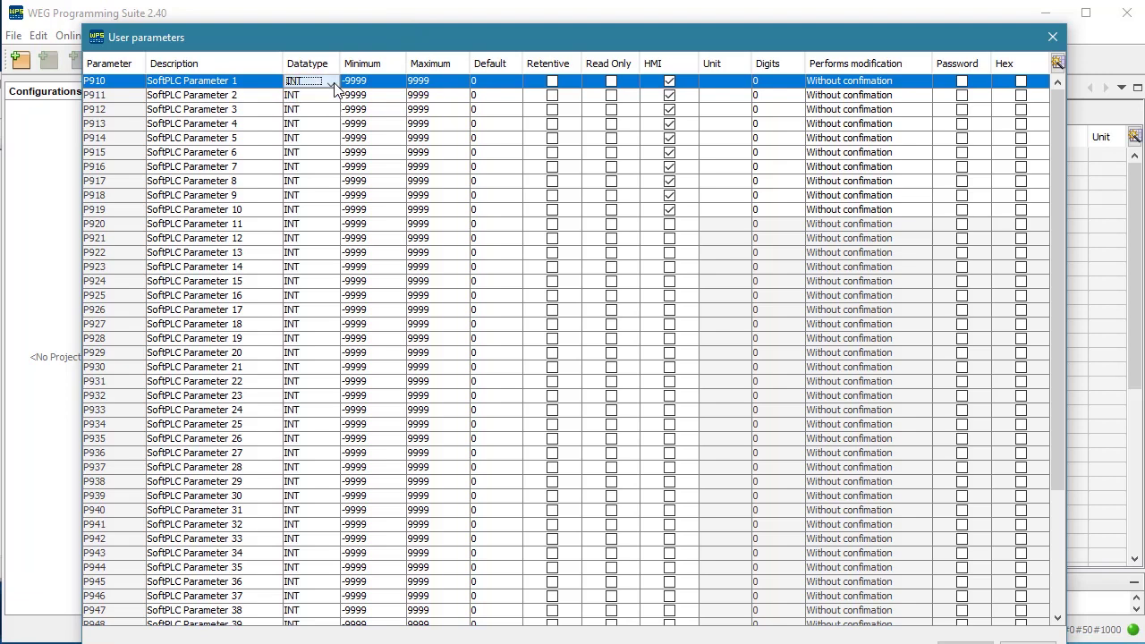
click(926, 80)
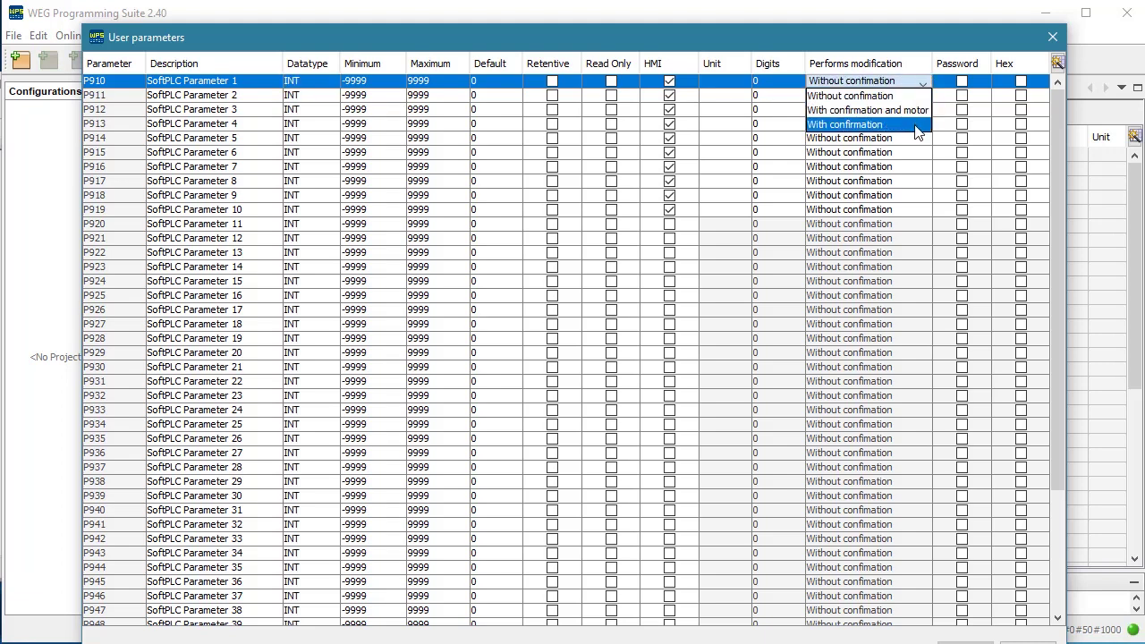
click(921, 68)
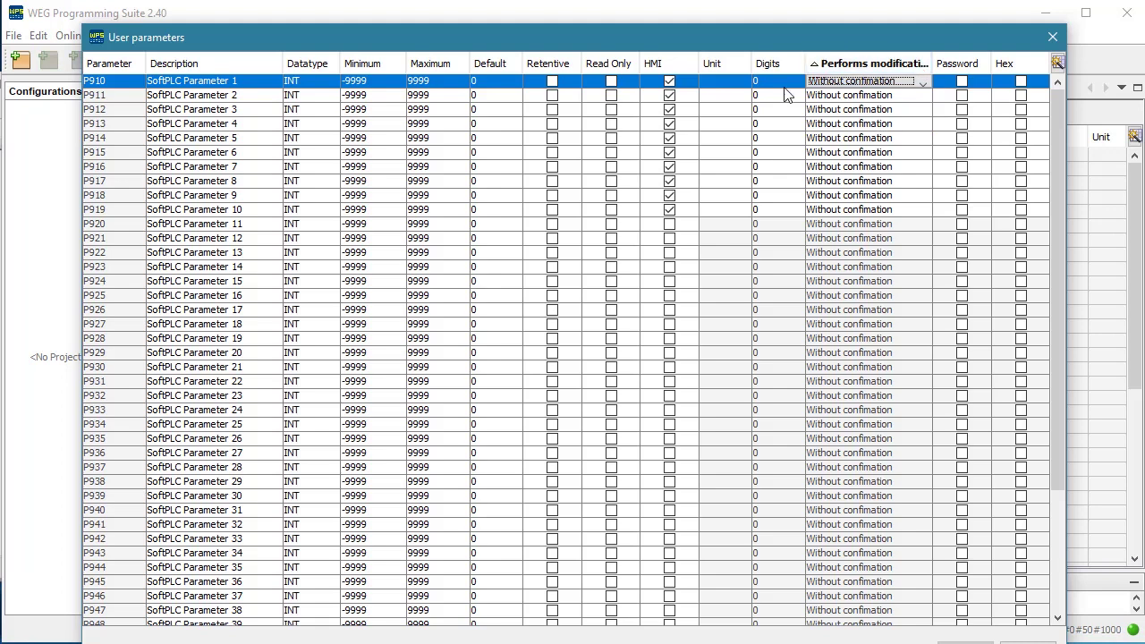
click(670, 81)
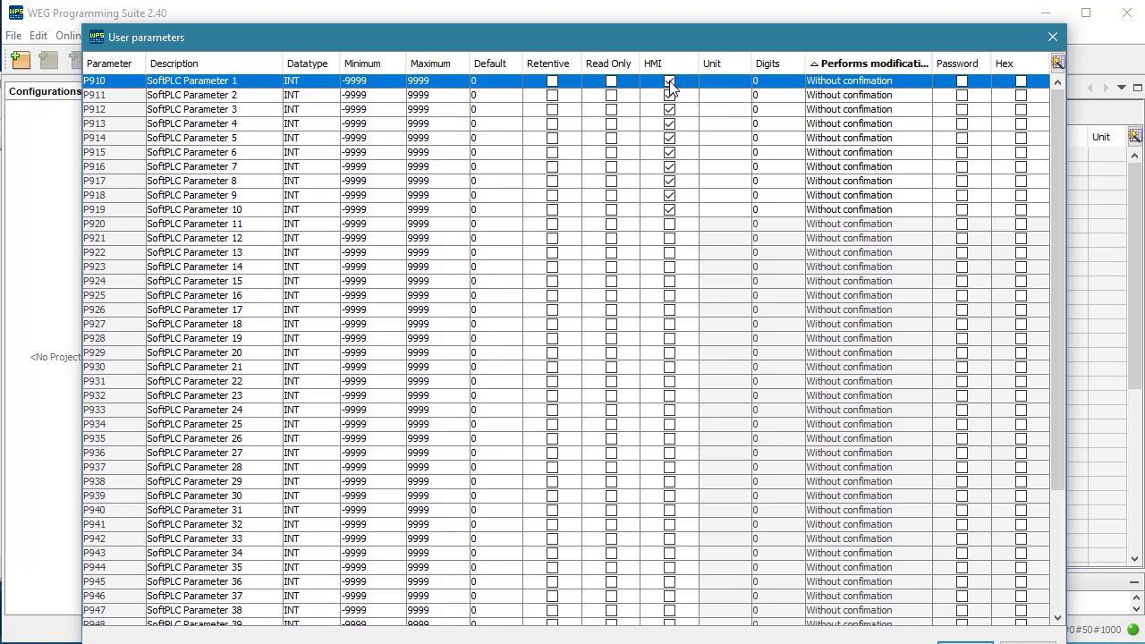
click(745, 84)
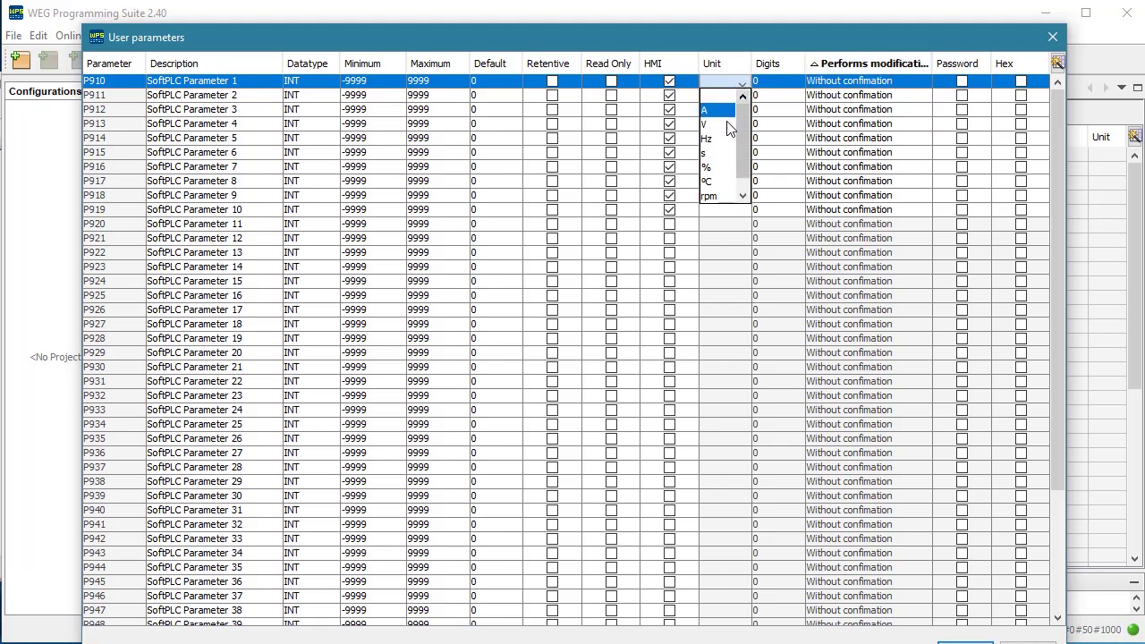
click(740, 48)
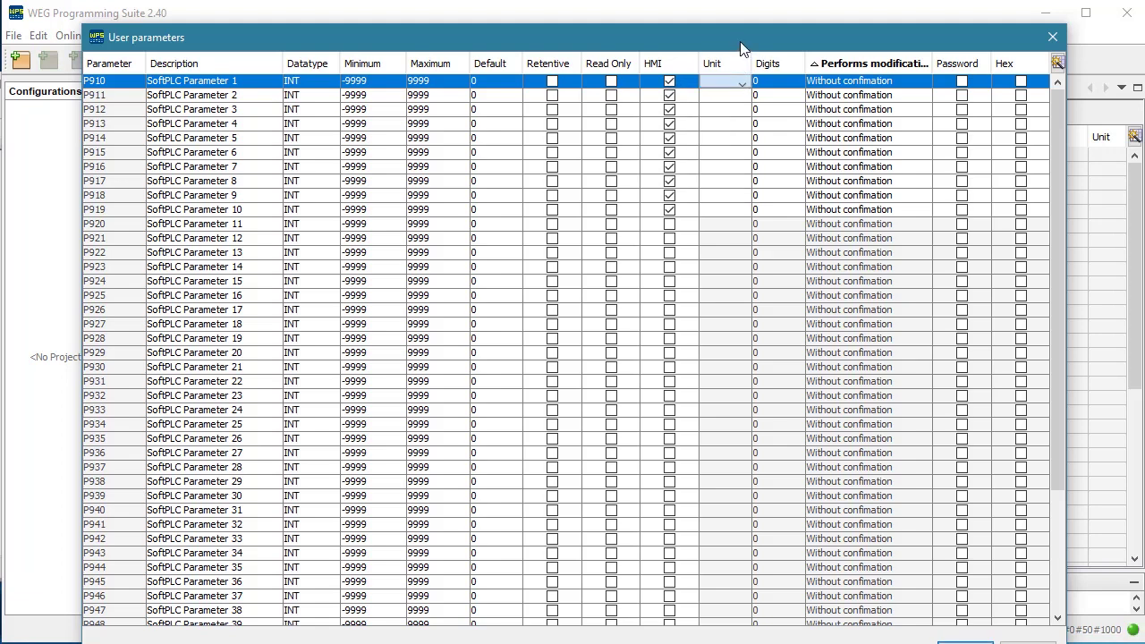